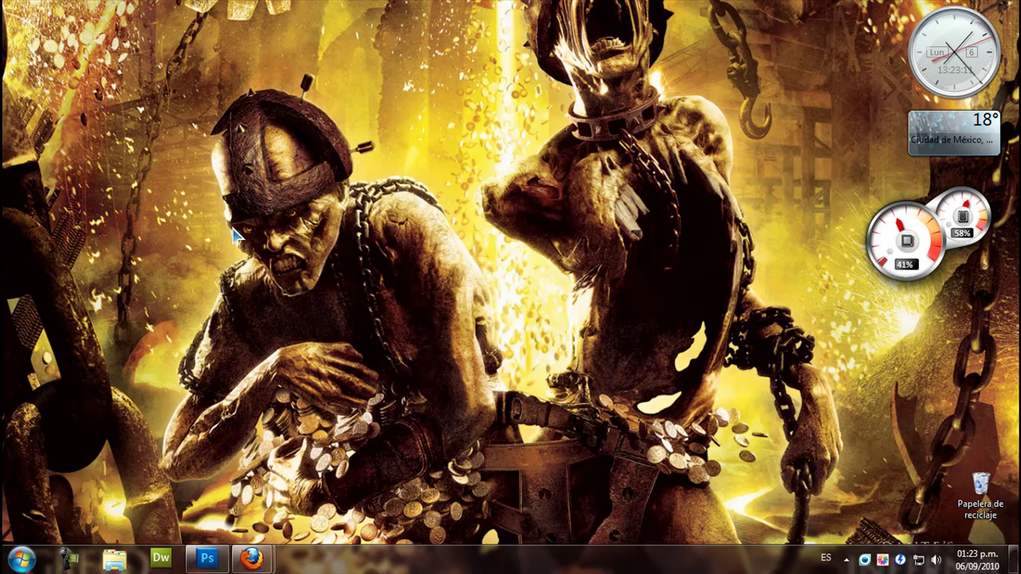
Create a new 400 × 400 px transparent document, Sin título-1
left_click(209, 559)
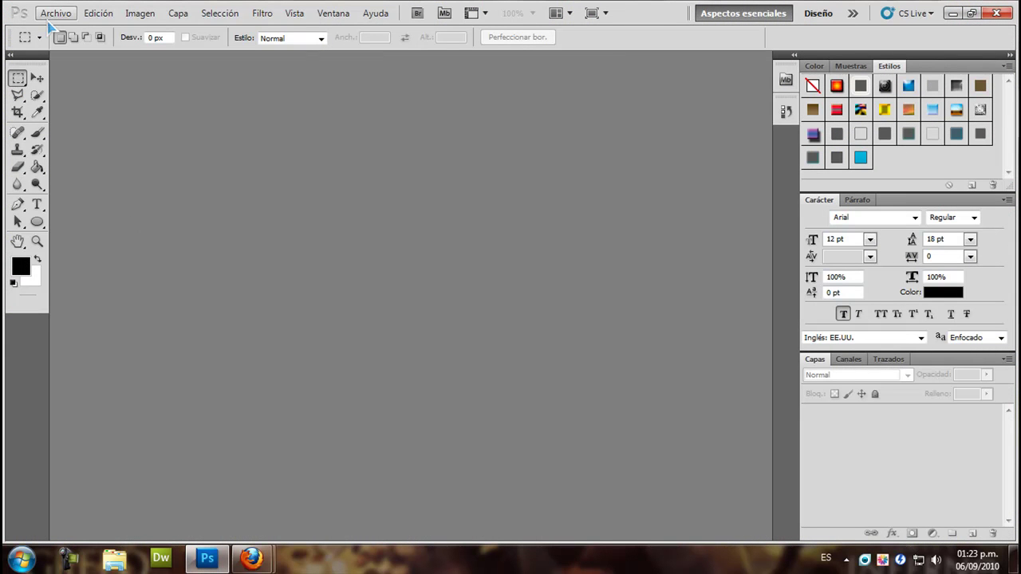
left_click(53, 16)
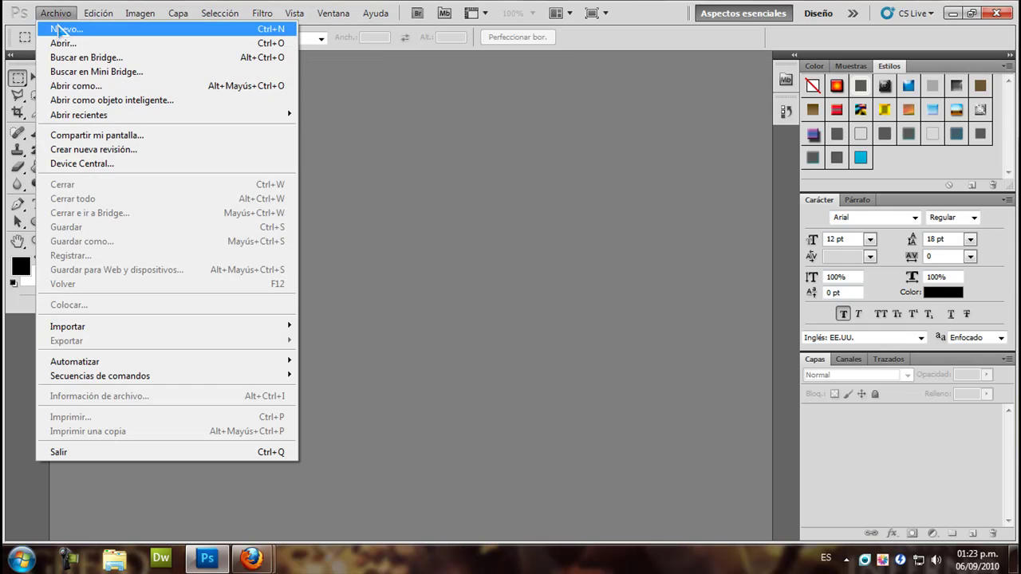
left_click(55, 29)
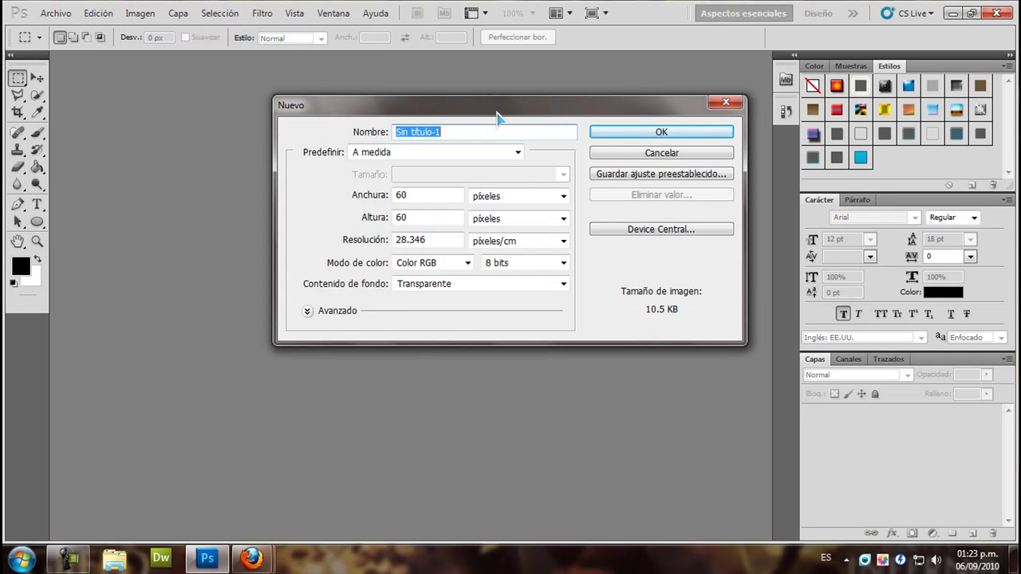
double_click(394, 196)
type("400")
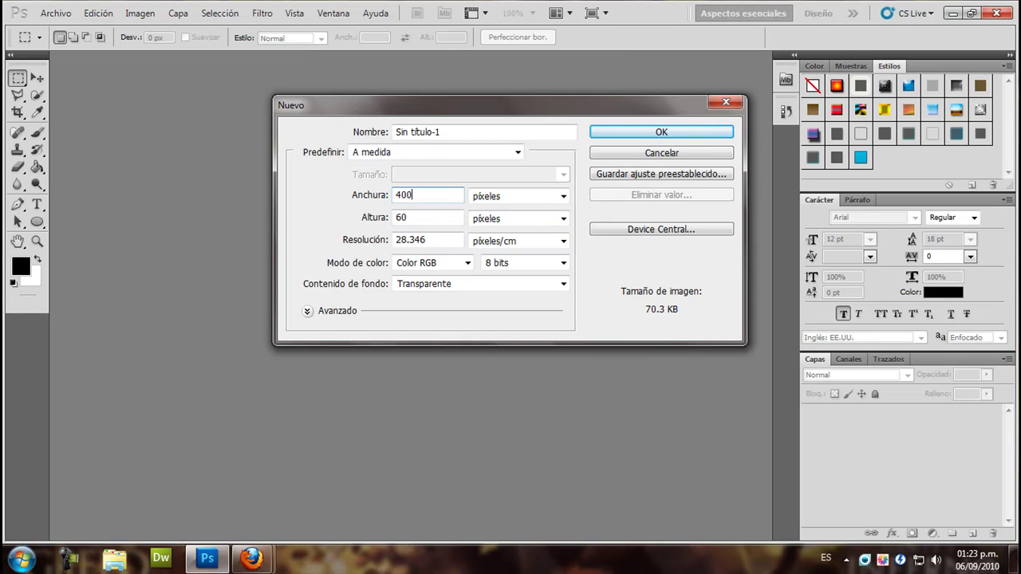
double_click(401, 218)
type("400")
left_click(704, 136)
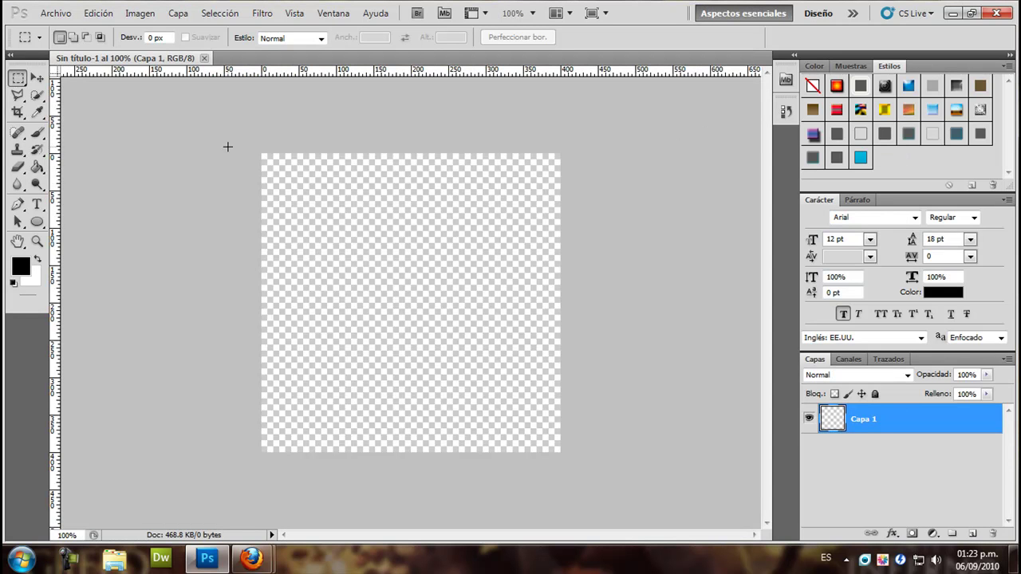
Switch to the Gradient tool and load the foreground-to-background preset in the Gradient Editor
left_click(37, 167)
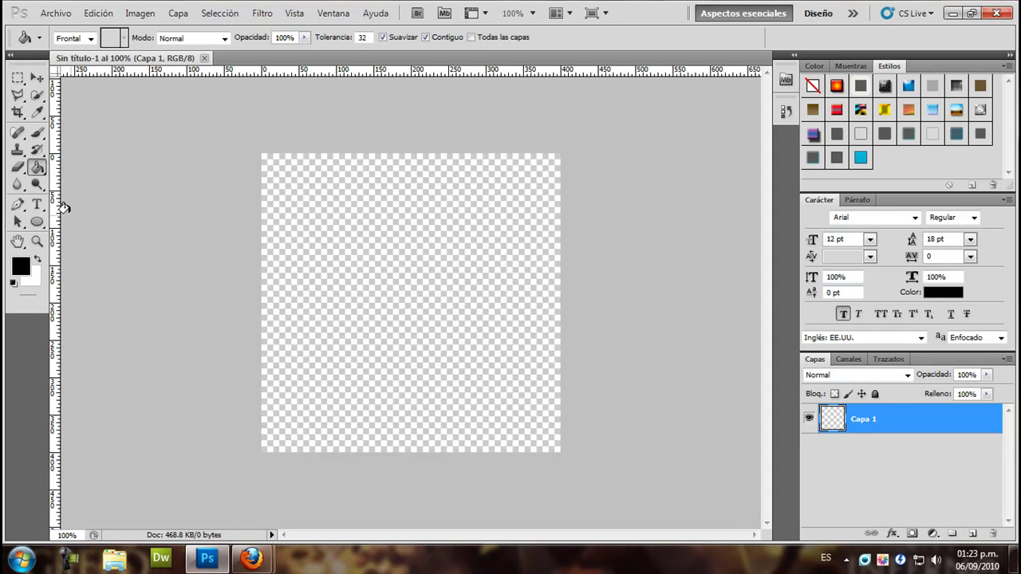
left_click(39, 169)
left_click(55, 174)
left_click(37, 169)
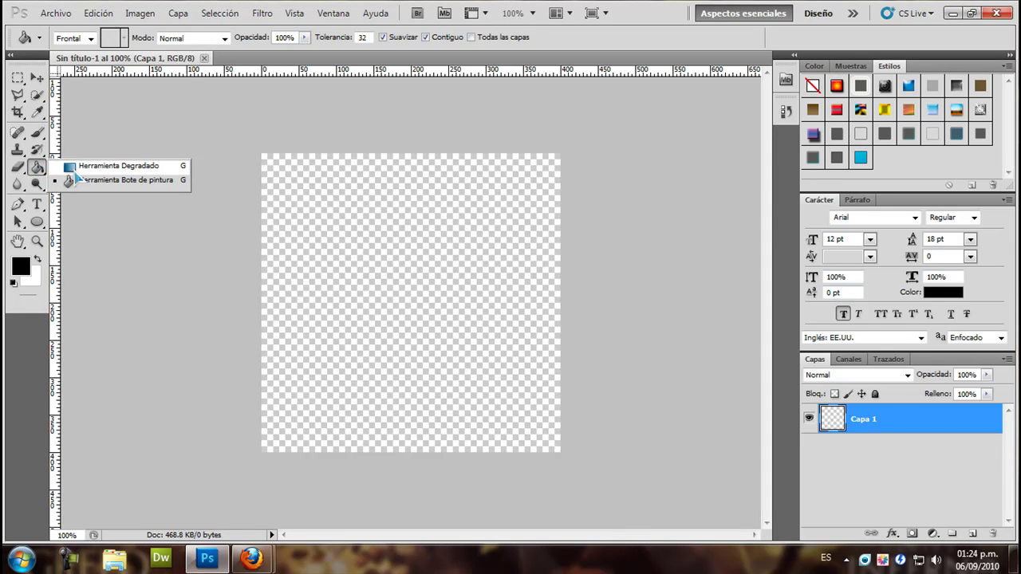
left_click(72, 167)
left_click(82, 36)
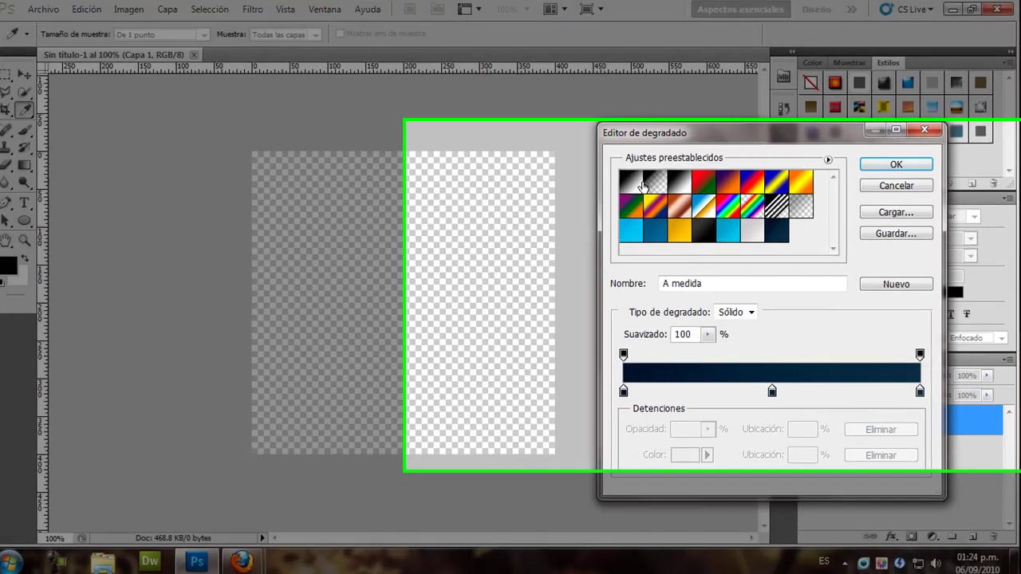
left_click(640, 184)
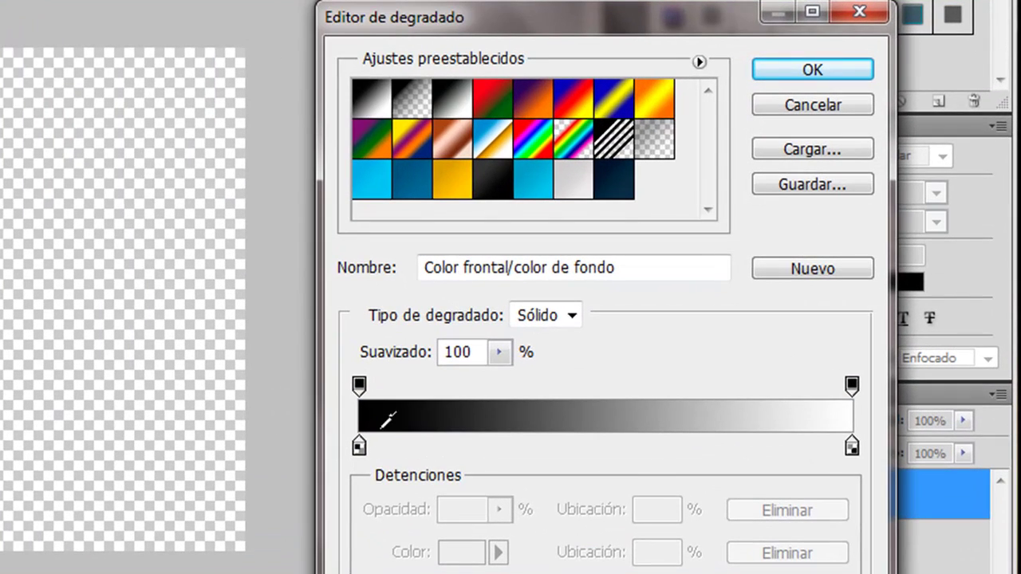
Set the gradient's left colour stop to light blue 6dbede
left_click(359, 447)
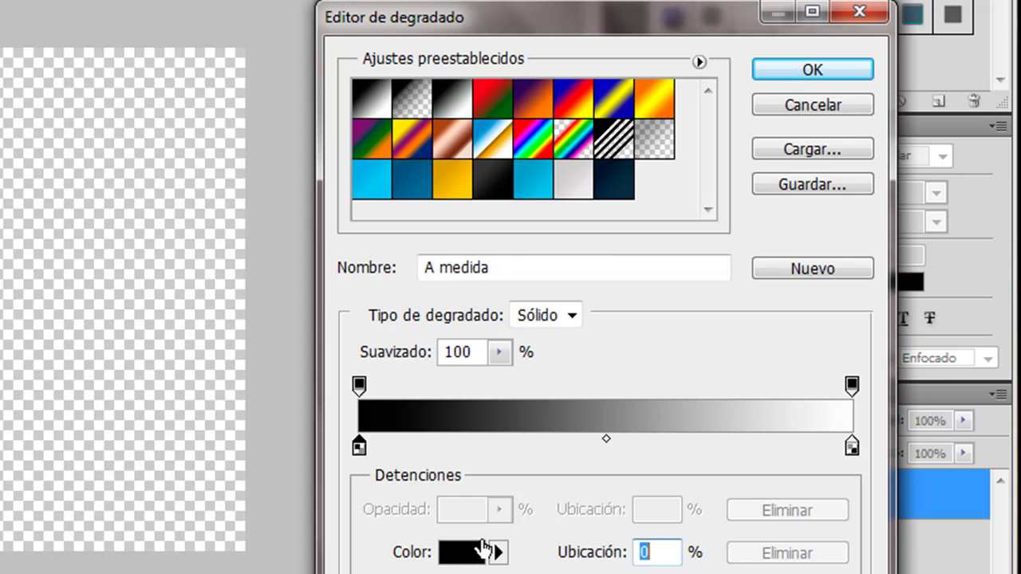
left_click(478, 551)
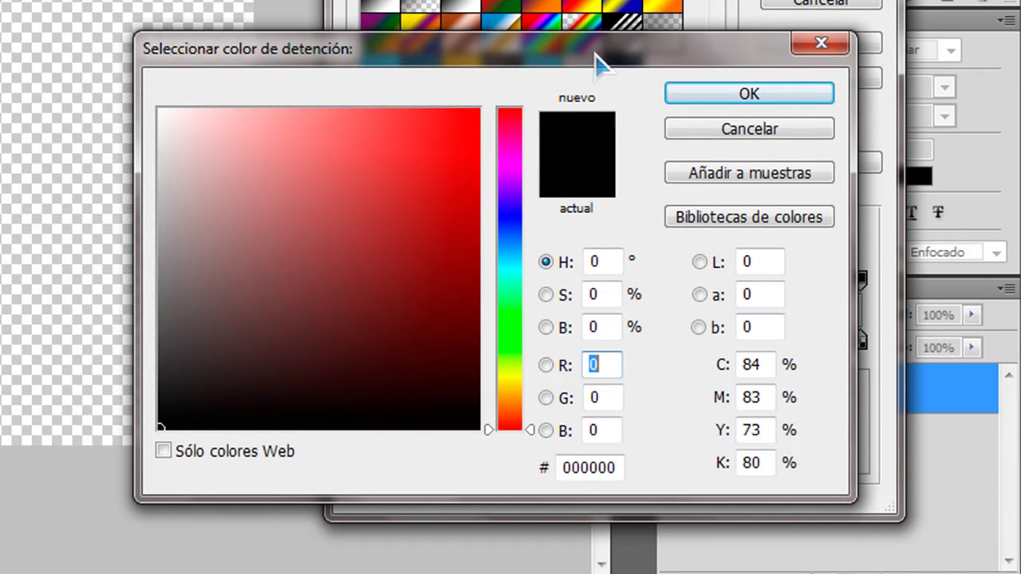
left_click_drag(604, 62, 475, 0)
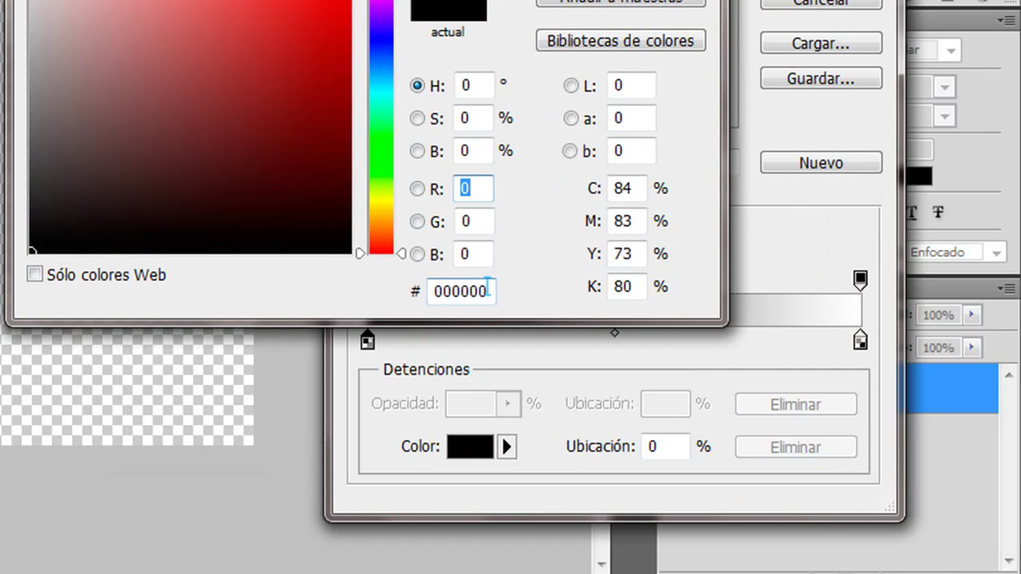
left_click_drag(488, 291, 433, 291)
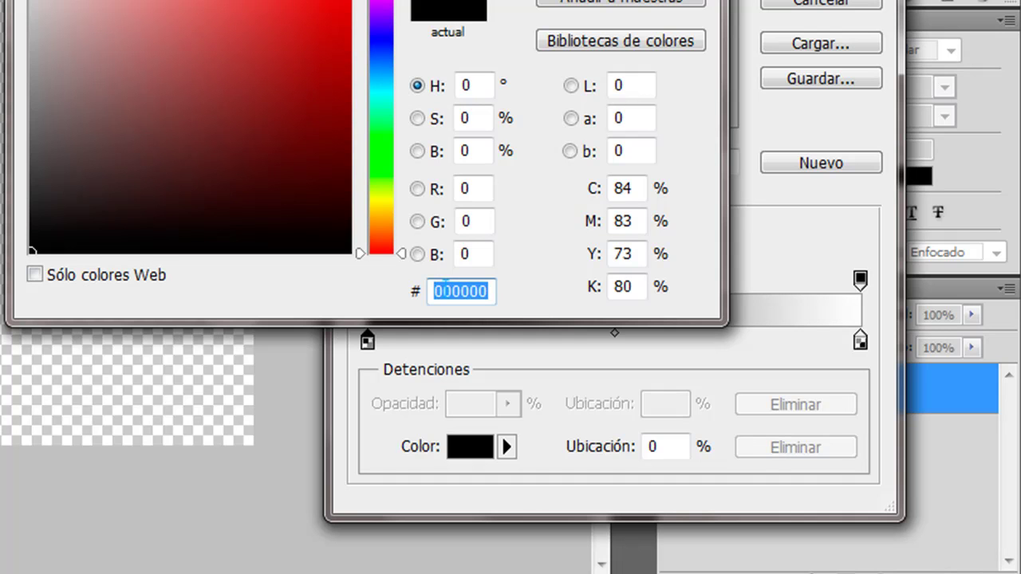
key("Tab")
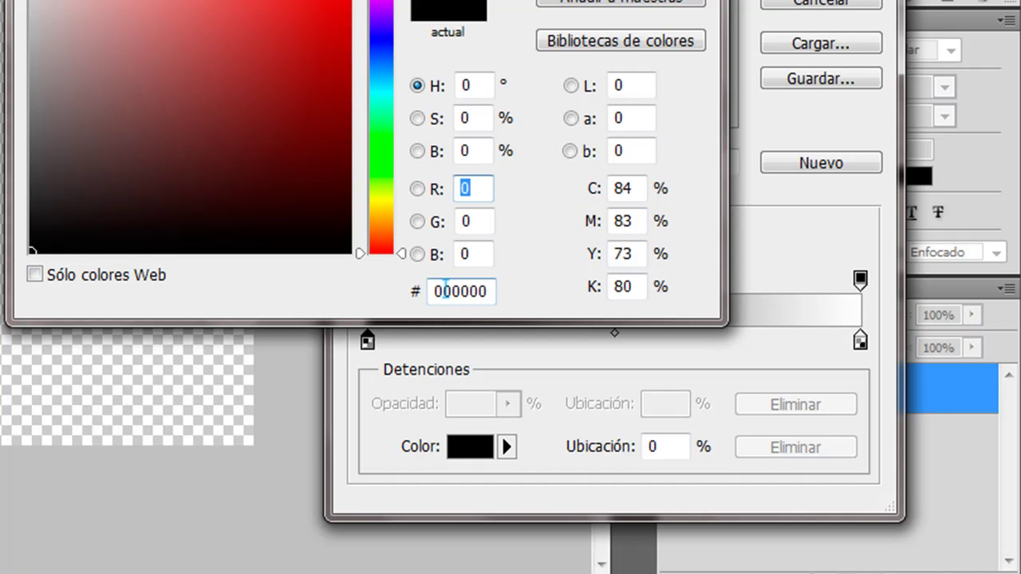
left_click_drag(487, 293, 417, 293)
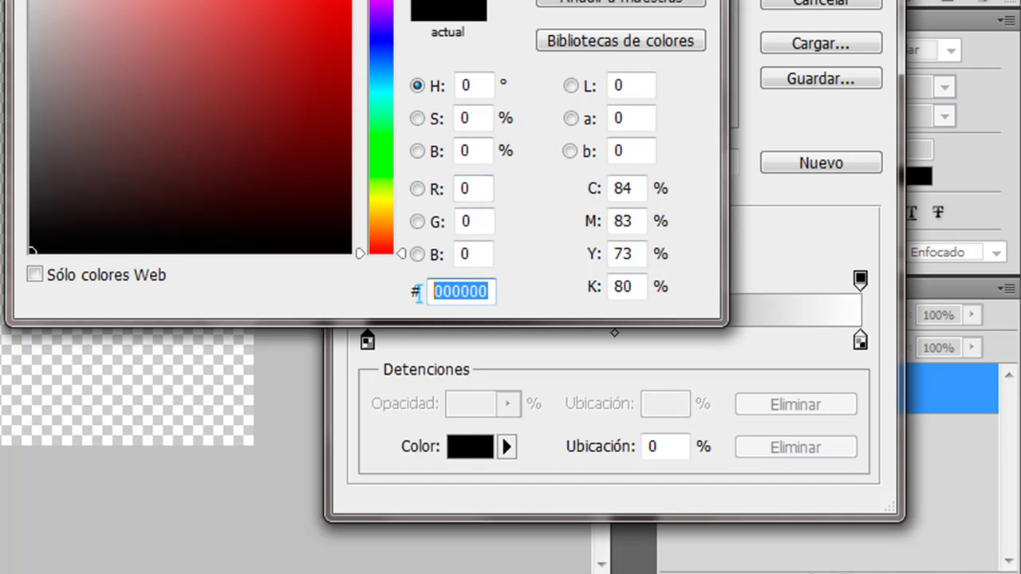
type("6dbede")
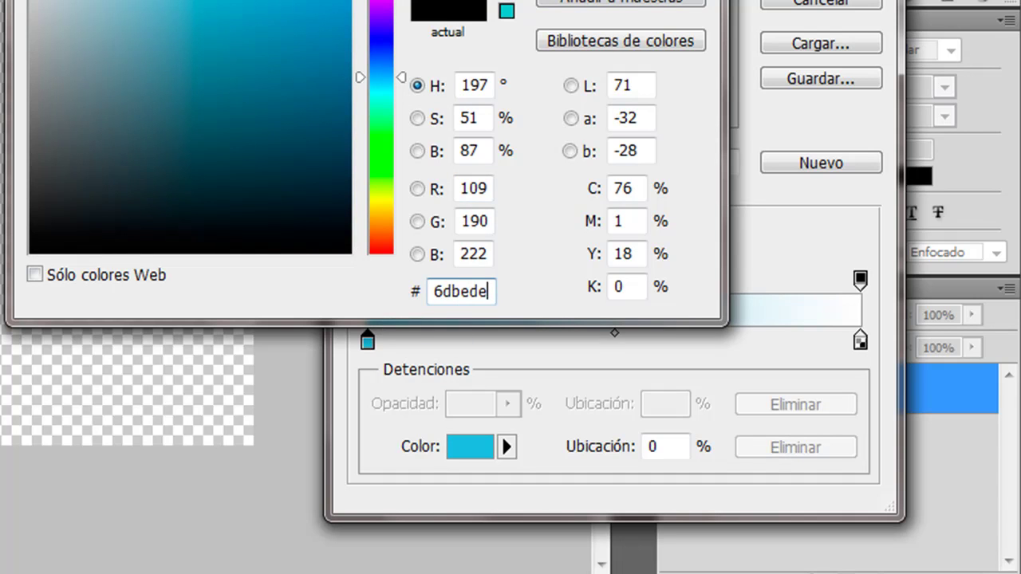
key("Return")
Set the gradient's right colour stop to deeper blue 3685be
left_click(860, 343)
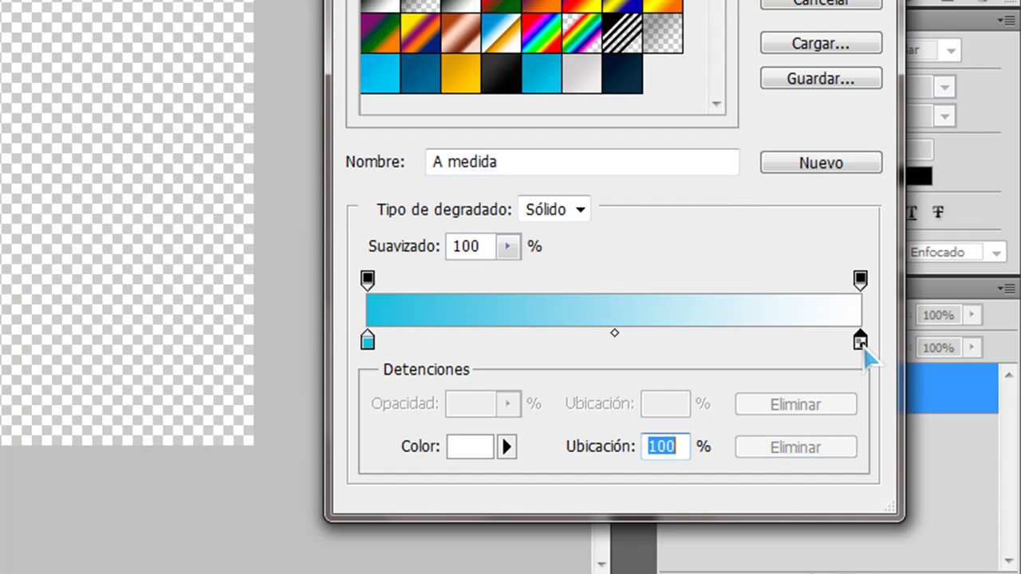
left_click(486, 448)
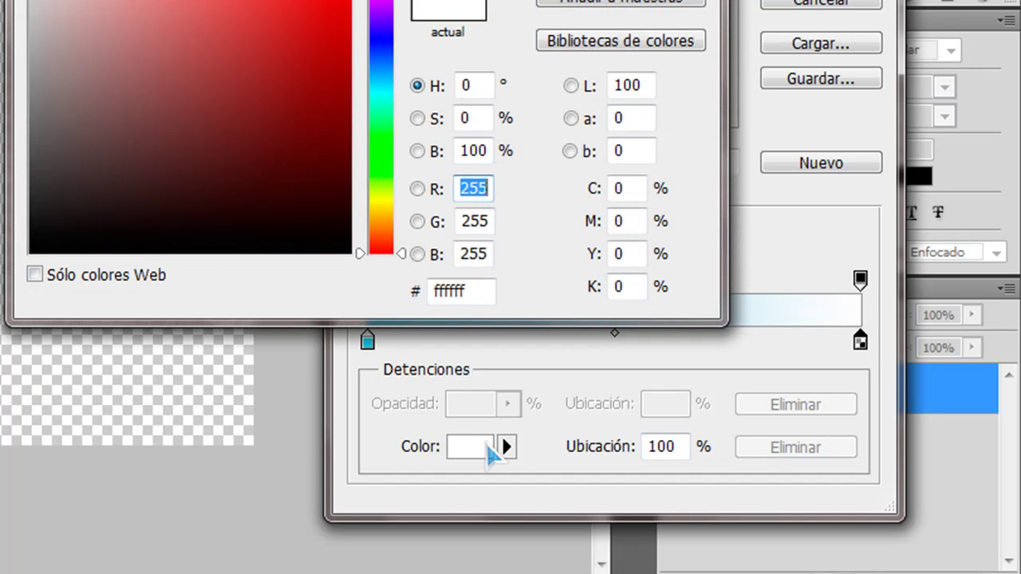
key("Tab")
key("Tab")
key("Tab")
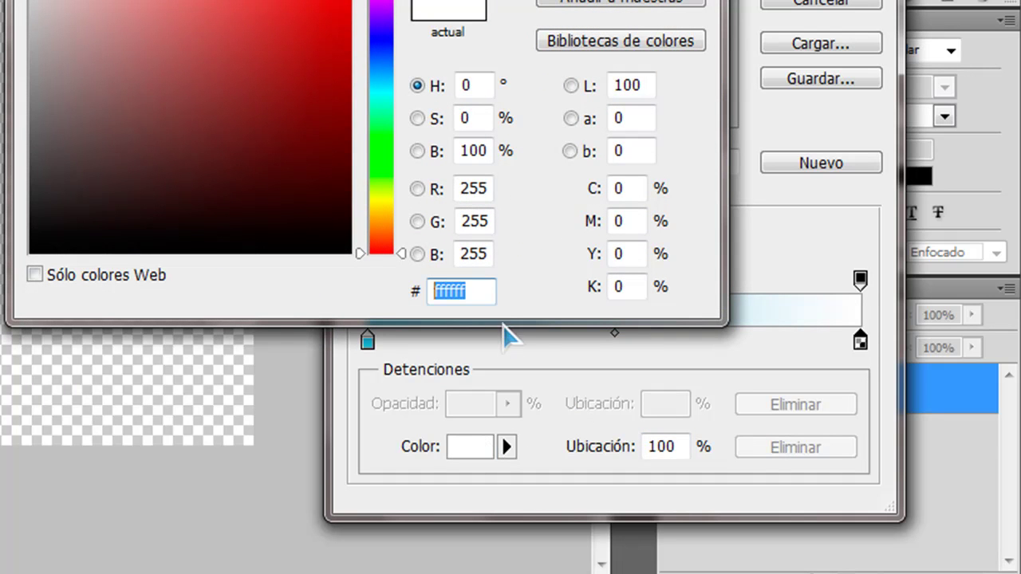
type("2f82co")
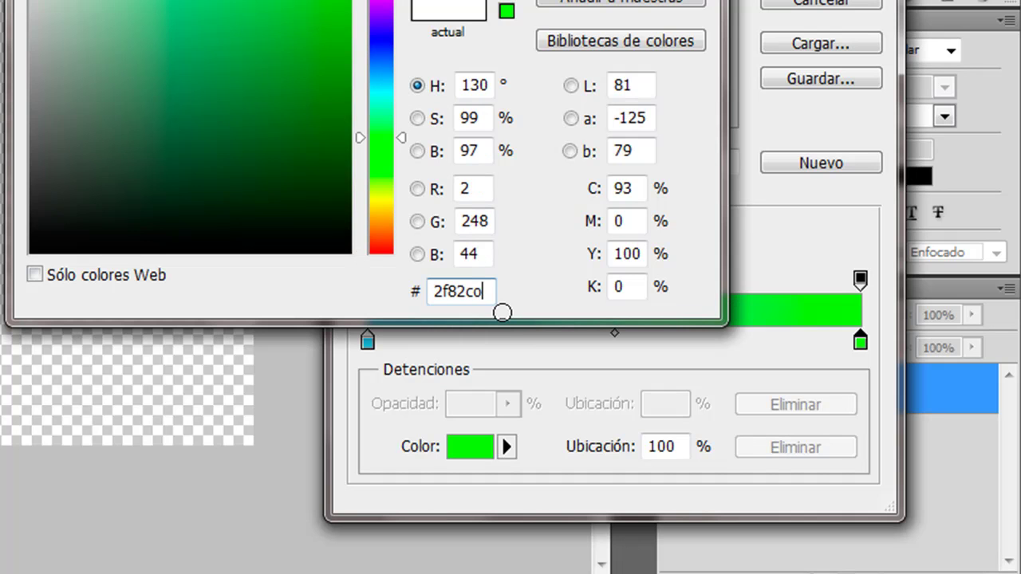
key("ctrl+z")
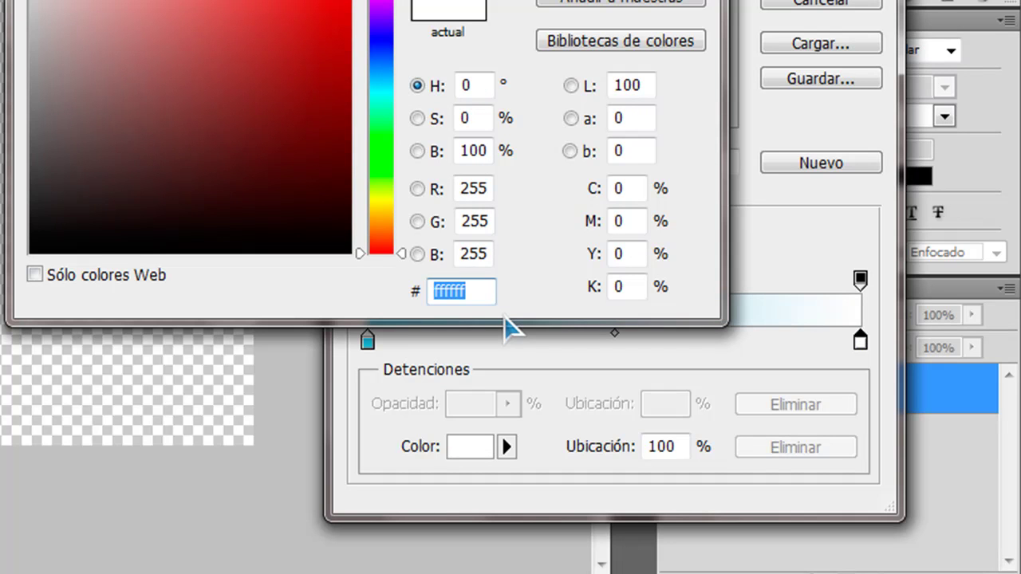
type("3685be")
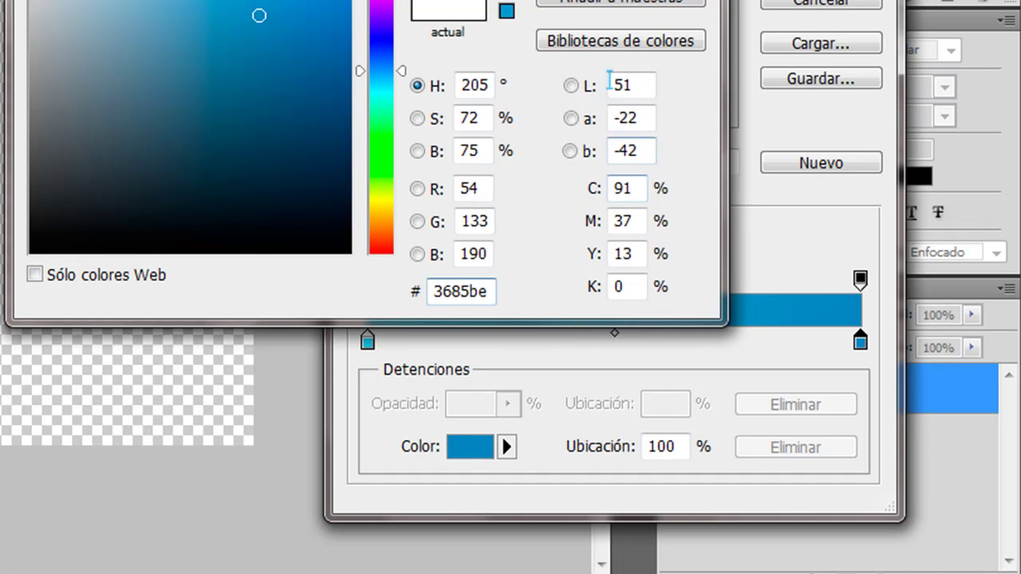
key("Return")
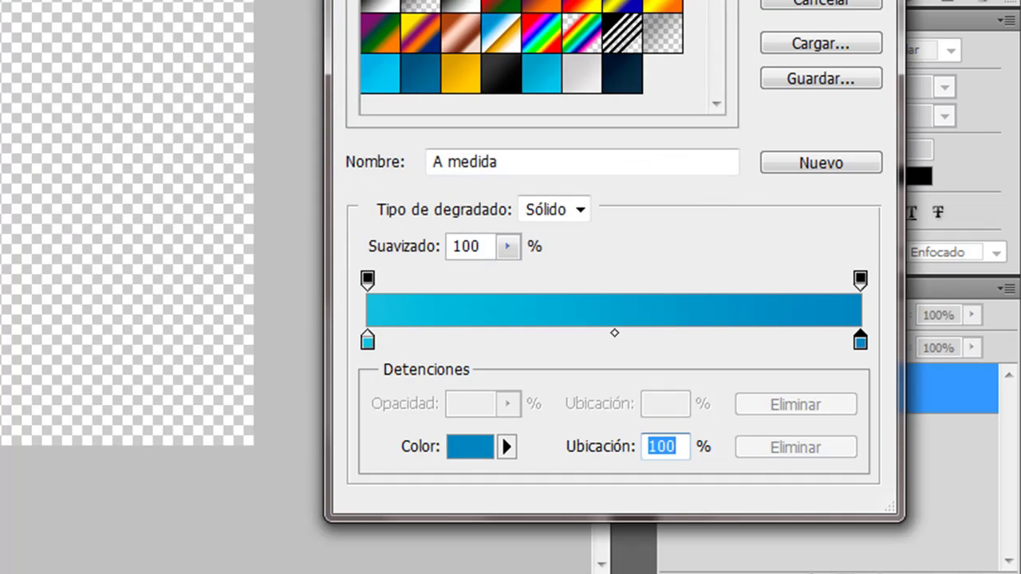
Fill Capa 1 with the vertical blue gradient, deeper blue at the top
left_click(834, 18)
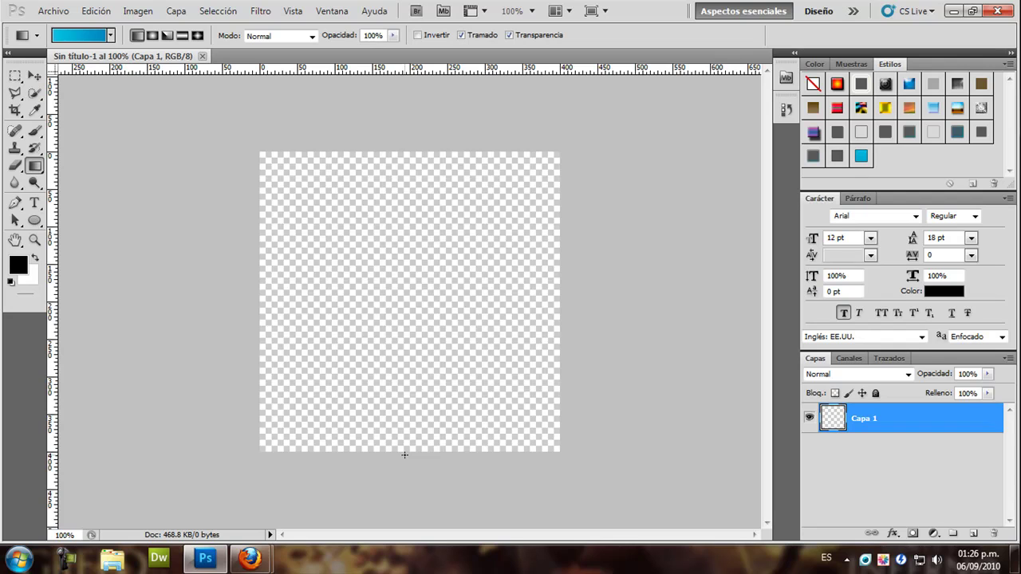
left_click_drag(405, 455, 399, 151)
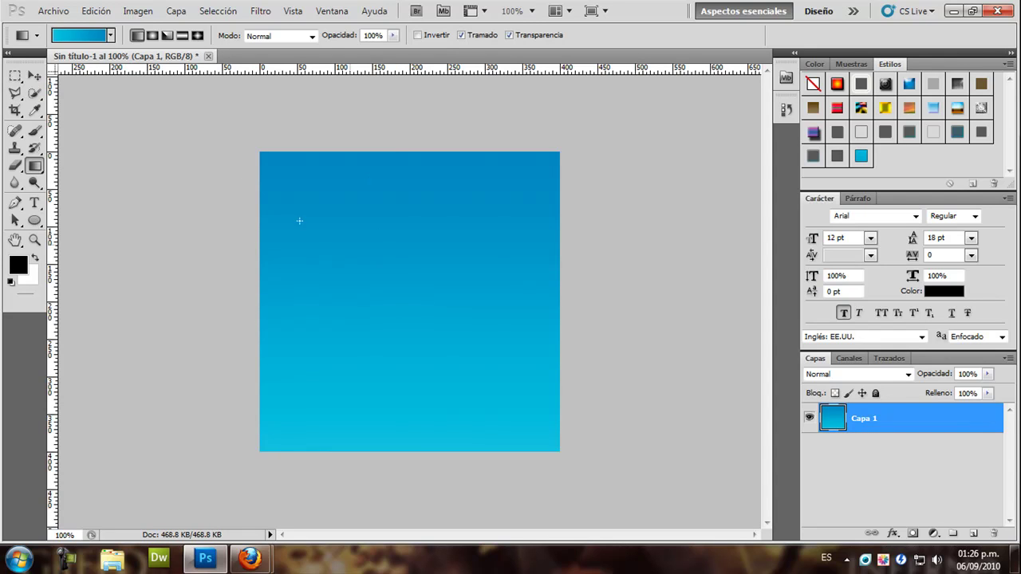
left_click(36, 76)
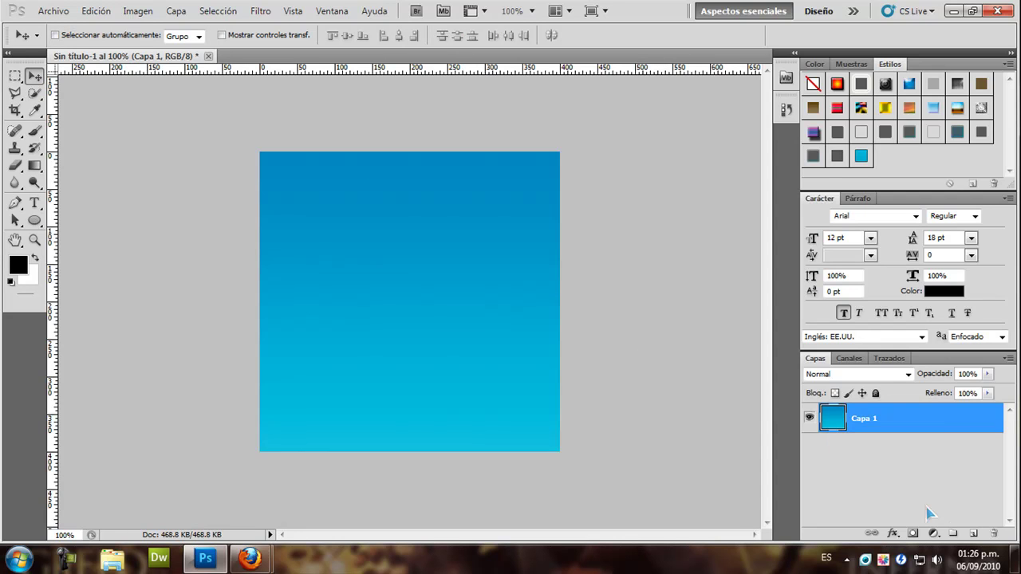
Add empty layer Capa 2 and choose the Elliptical Marquee with adjusted selection mode
left_click(974, 534)
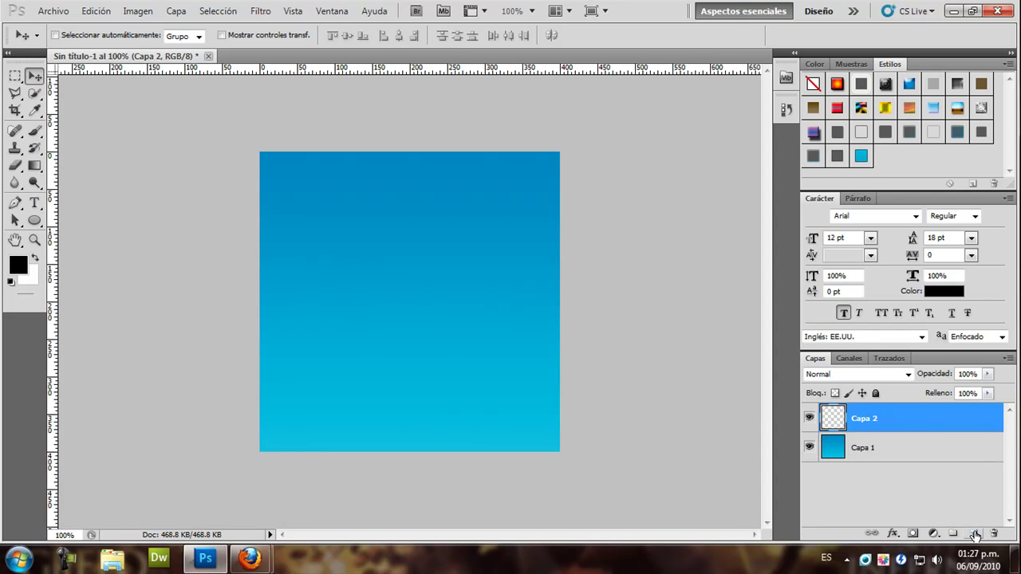
left_click(15, 75)
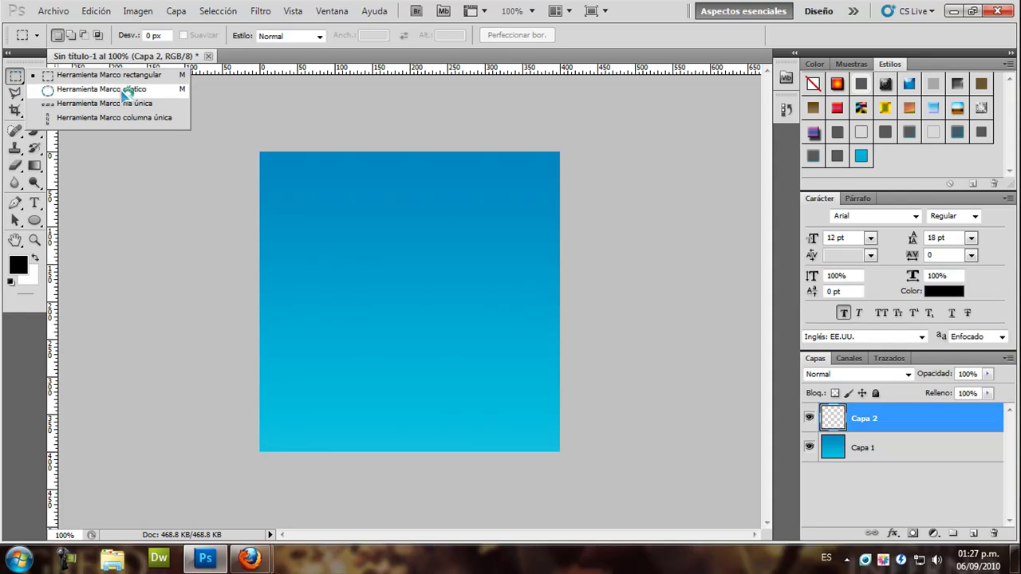
left_click(128, 88)
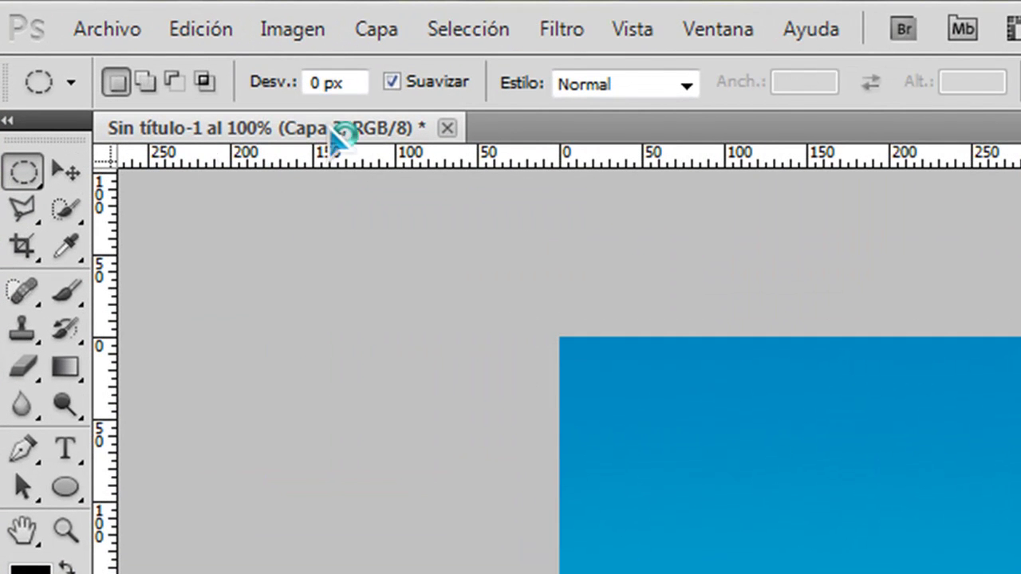
left_click(174, 81)
left_click(204, 81)
left_click(46, 89)
right_click(48, 90)
left_click(46, 88)
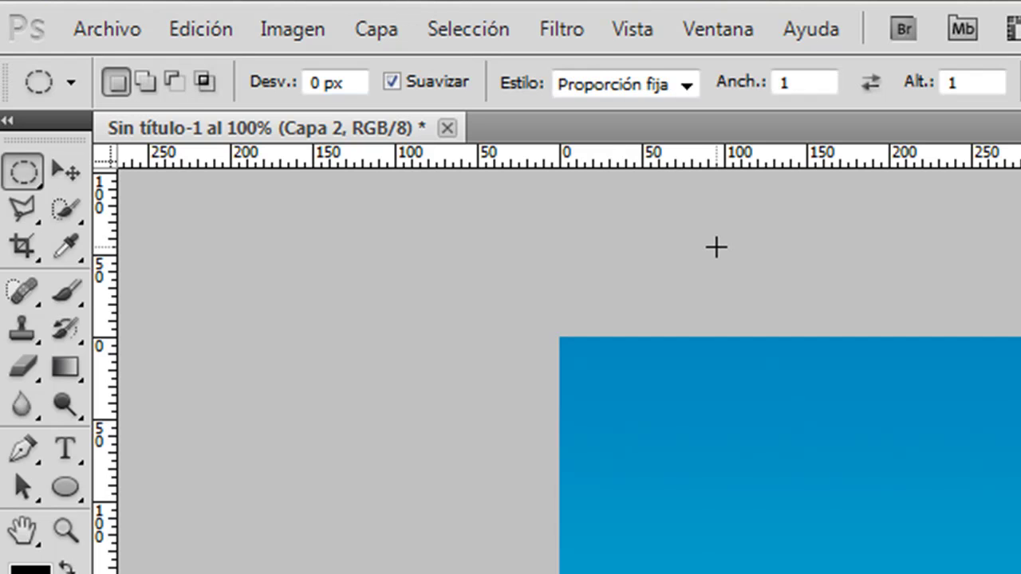
Set the Elliptical Marquee style to Proporción fija with a 1:1 ratio
right_click(24, 181)
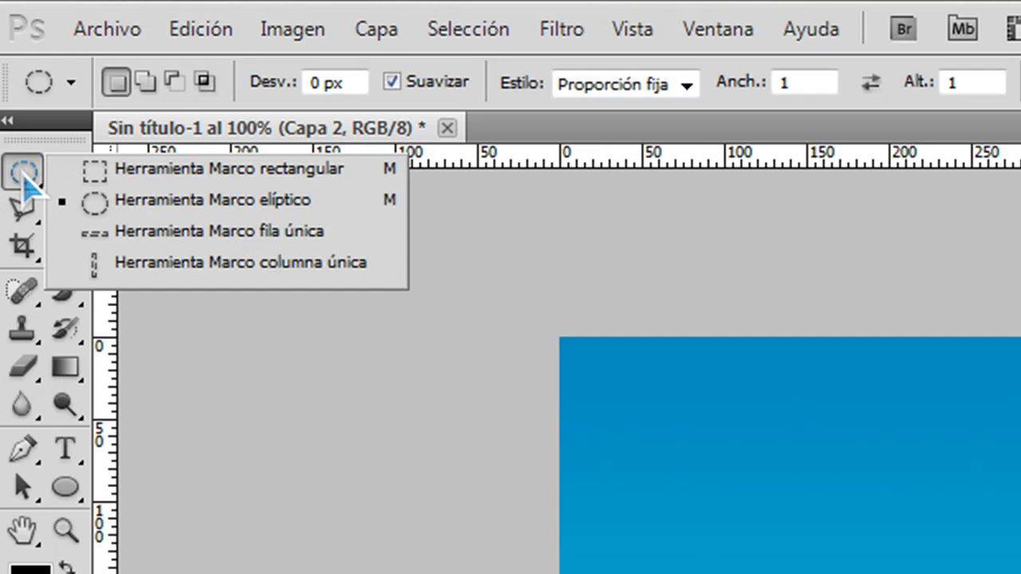
left_click(134, 199)
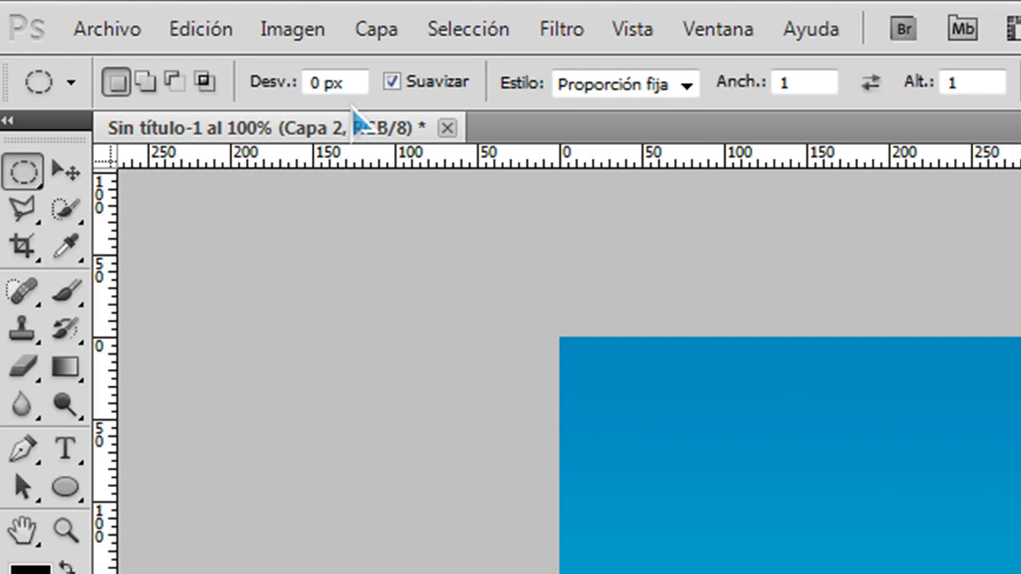
left_click(684, 85)
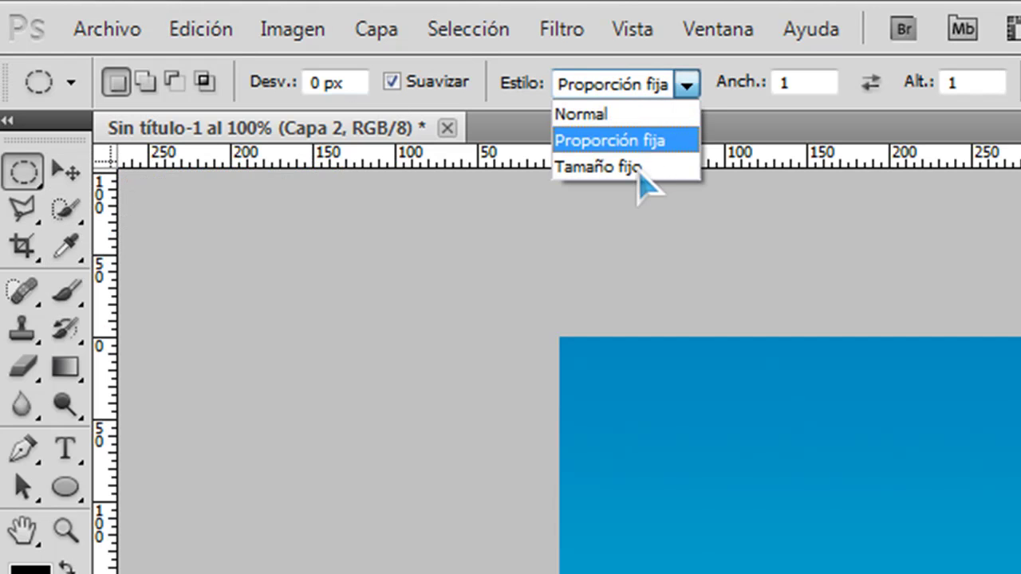
left_click(646, 142)
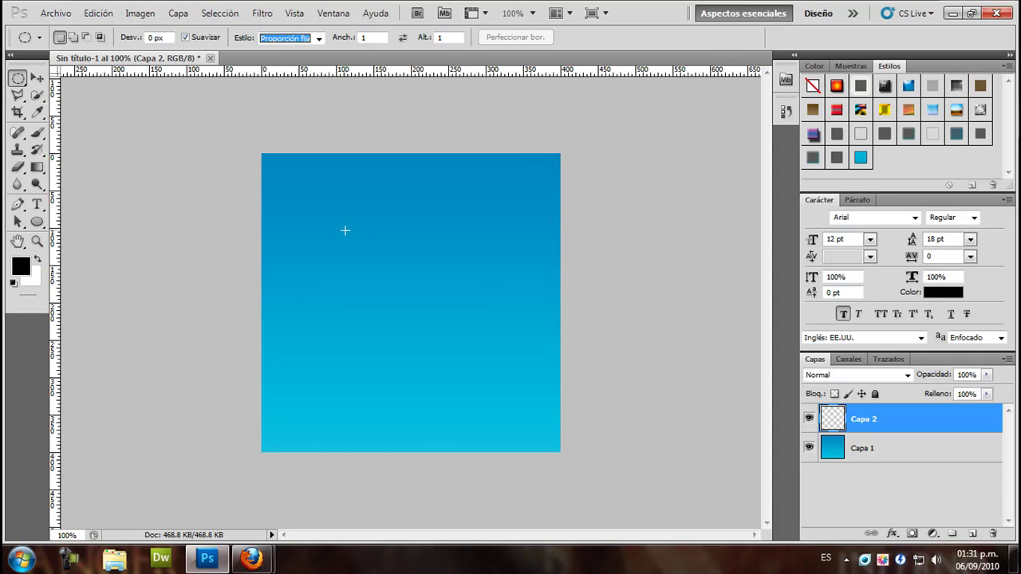
Draw six overlapping circular selections forming a cloud shape in the upper-left sky
left_click_drag(323, 224, 355, 252)
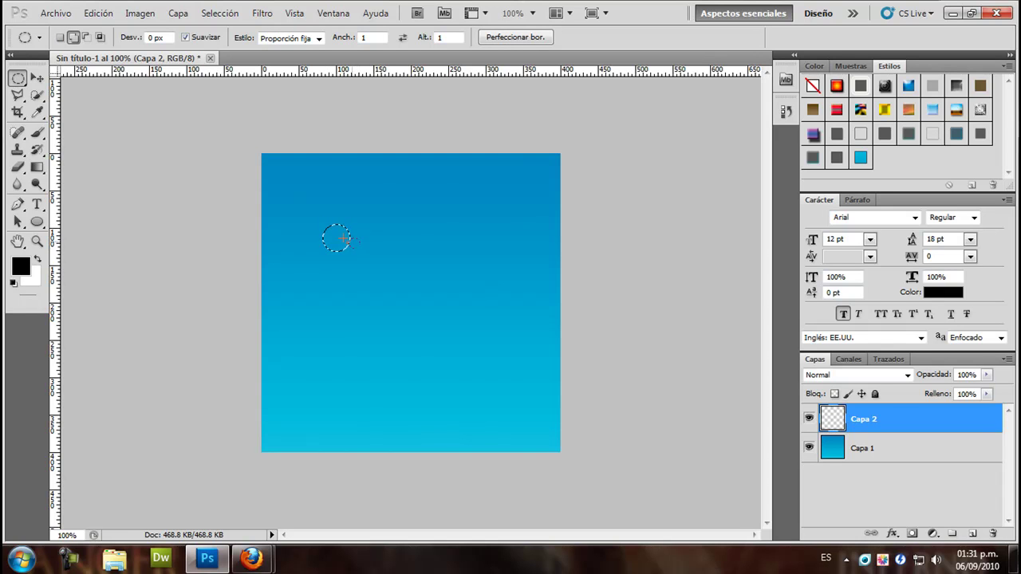
mouse_move(342, 232)
left_mouse_down()
mouse_move(360, 250)
mouse_move(348, 264)
left_mouse_up()
left_click_drag(393, 267, 379, 244)
left_click_drag(417, 288, 415, 285)
left_click_drag(387, 239, 428, 263)
left_click_drag(377, 285, 393, 289)
key("shift")
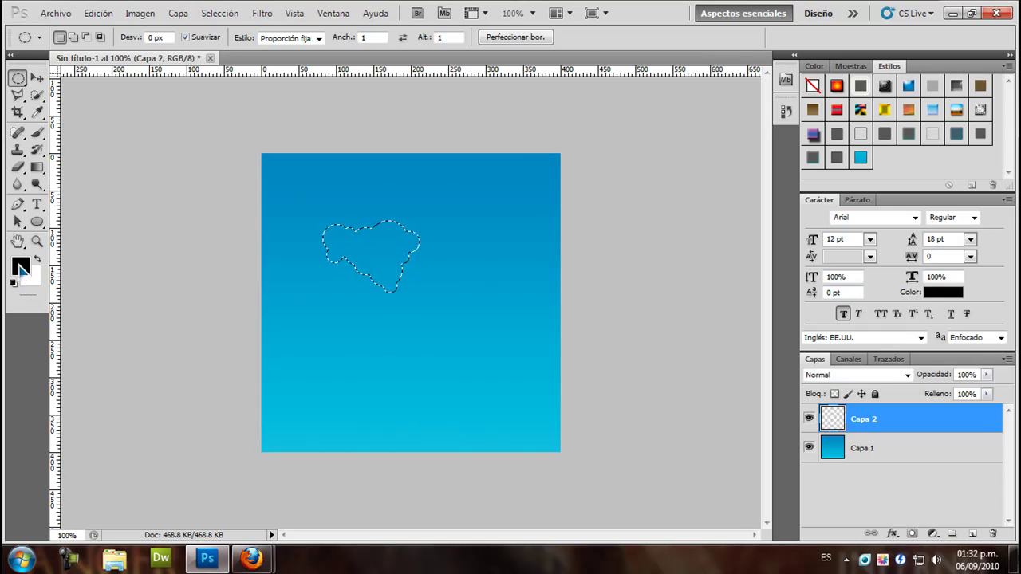
Fill the cloud selection white with the Paint Bucket, deselect, and move it toward centre
left_click(37, 260)
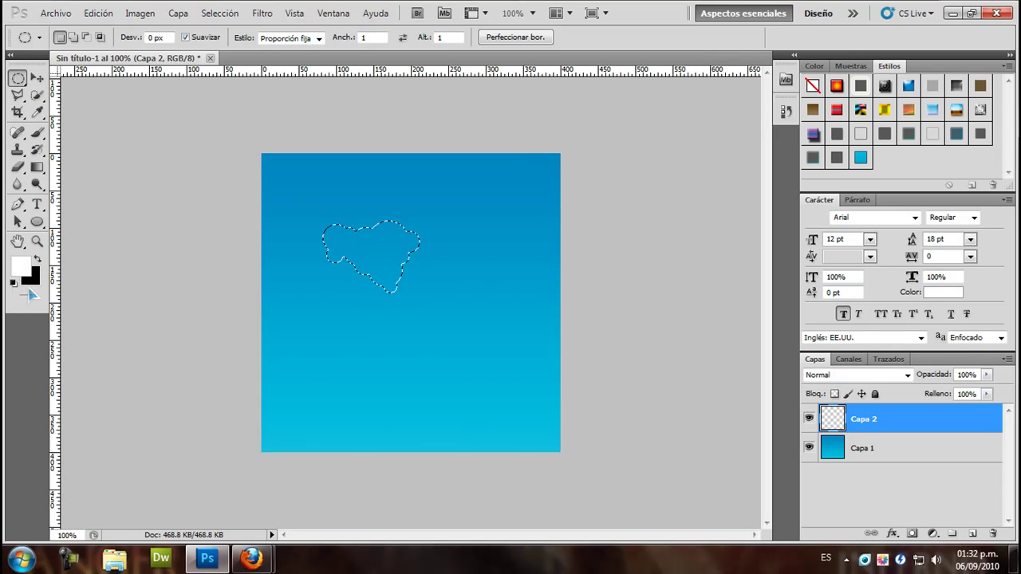
left_click(37, 167)
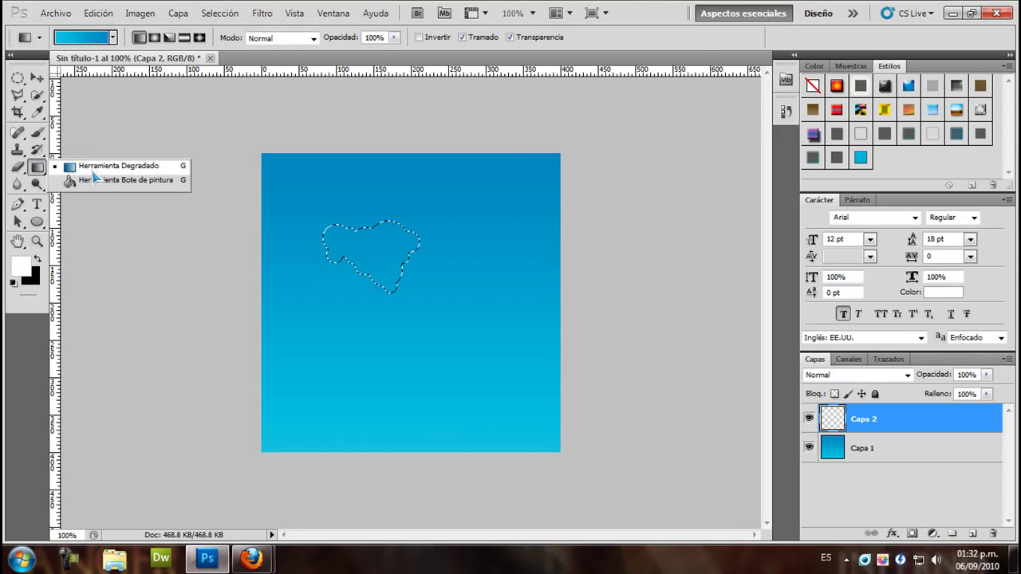
left_click(112, 181)
left_click(366, 247)
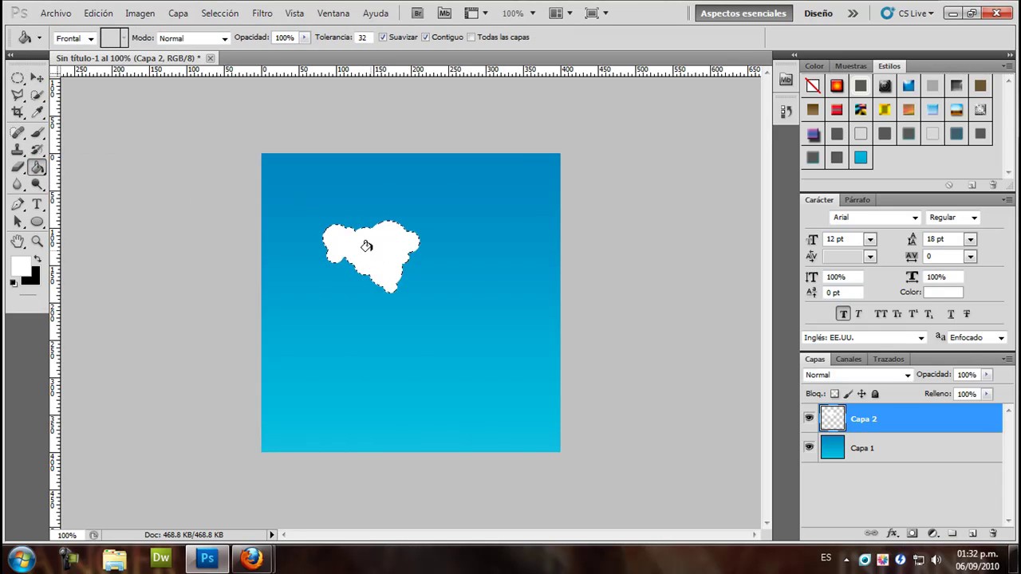
left_click(37, 77)
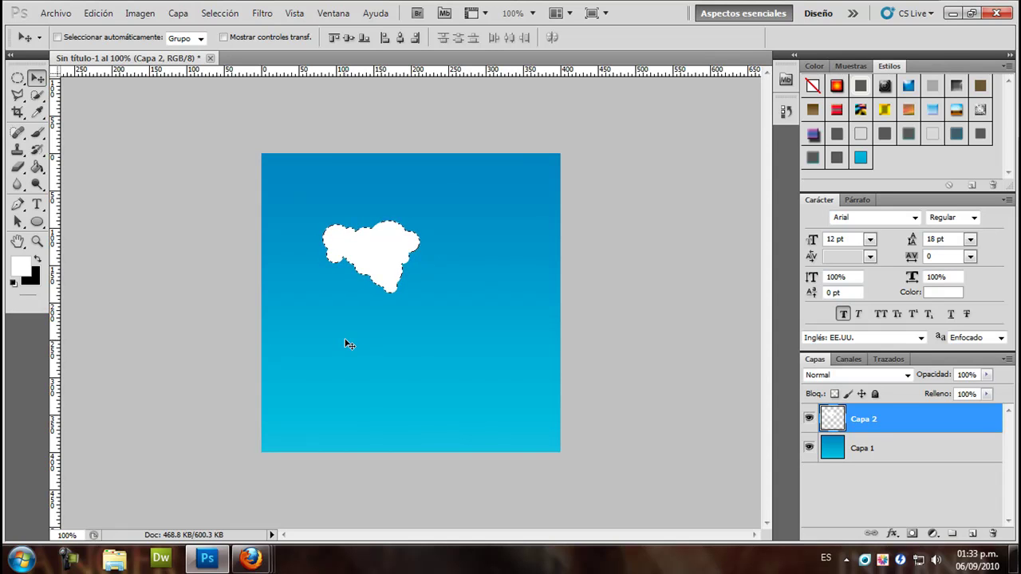
key("ctrl+d")
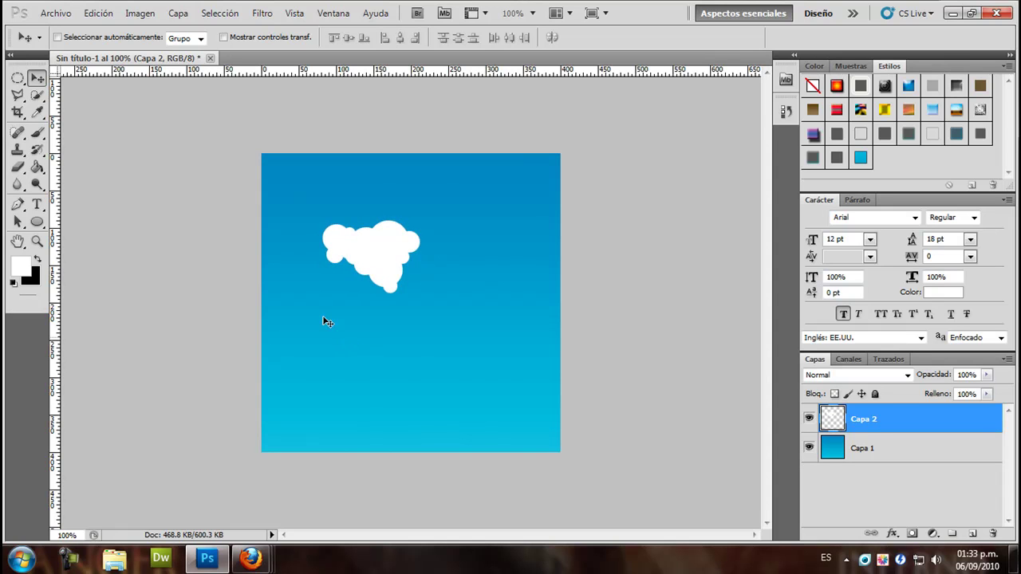
left_click_drag(381, 266, 406, 301)
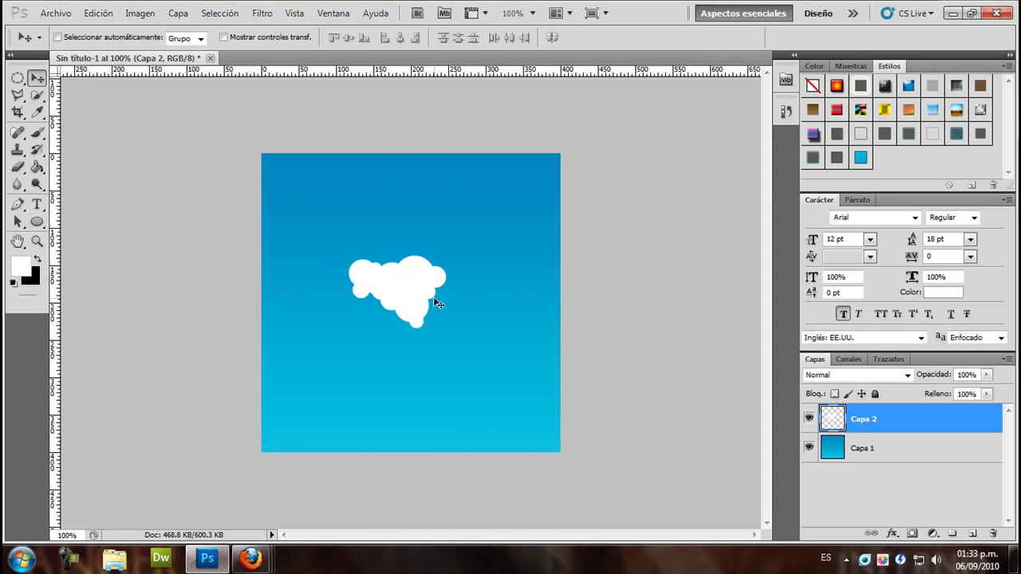
Open Opciones de fusión for Capa 2 and enable Sombra interior
right_click(893, 425)
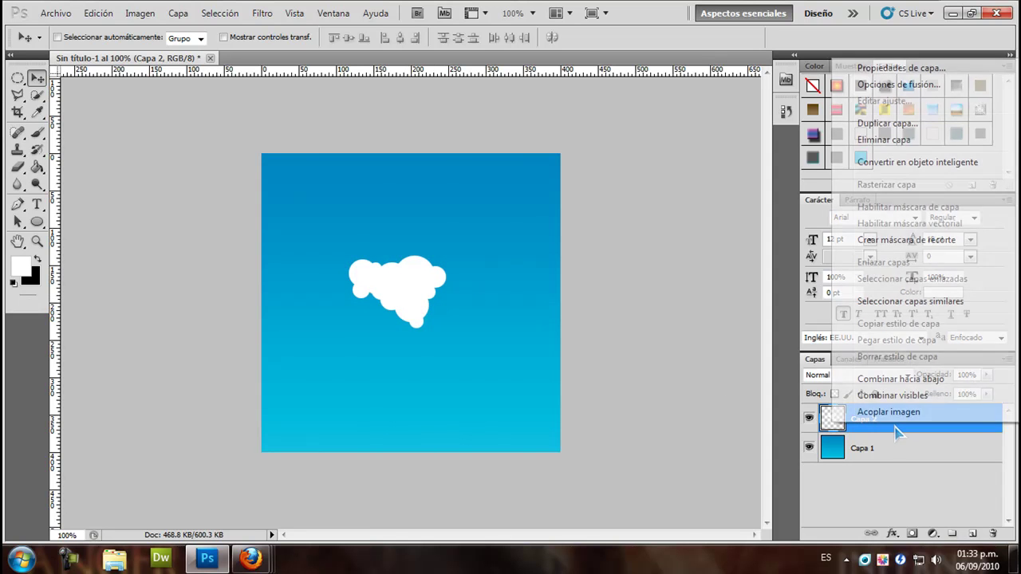
left_click(950, 85)
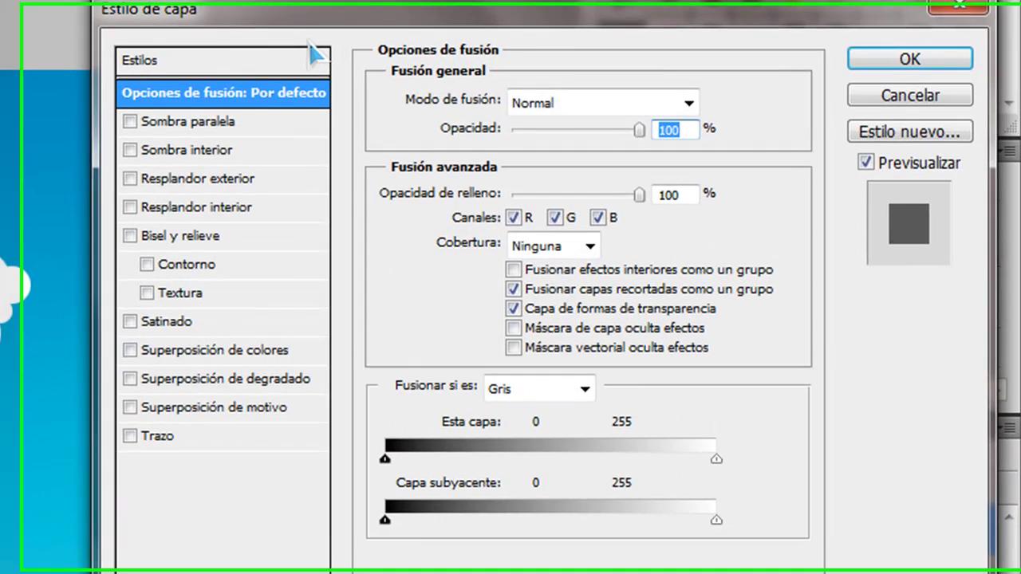
left_click_drag(292, 18, 341, 17)
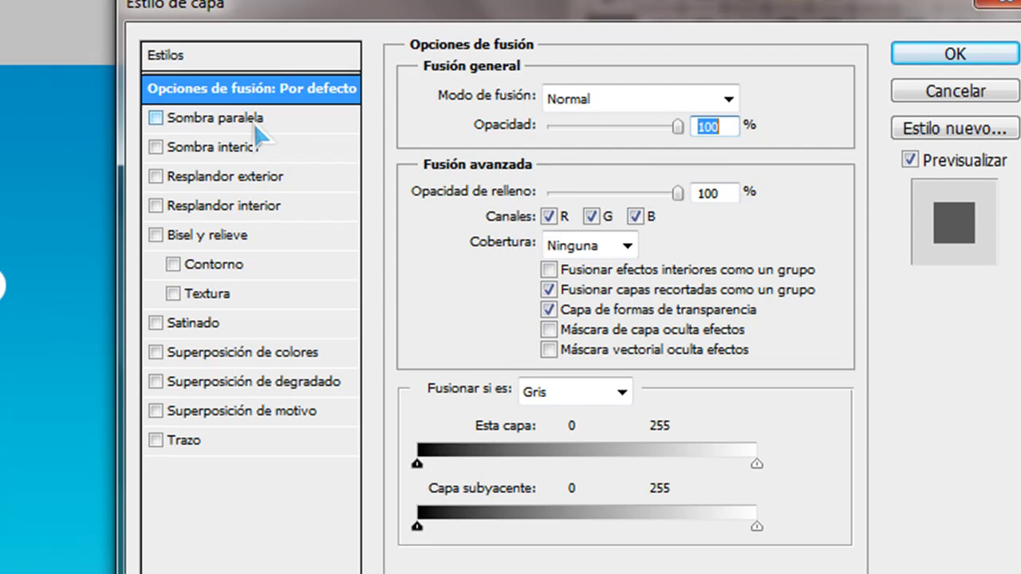
left_click(247, 147)
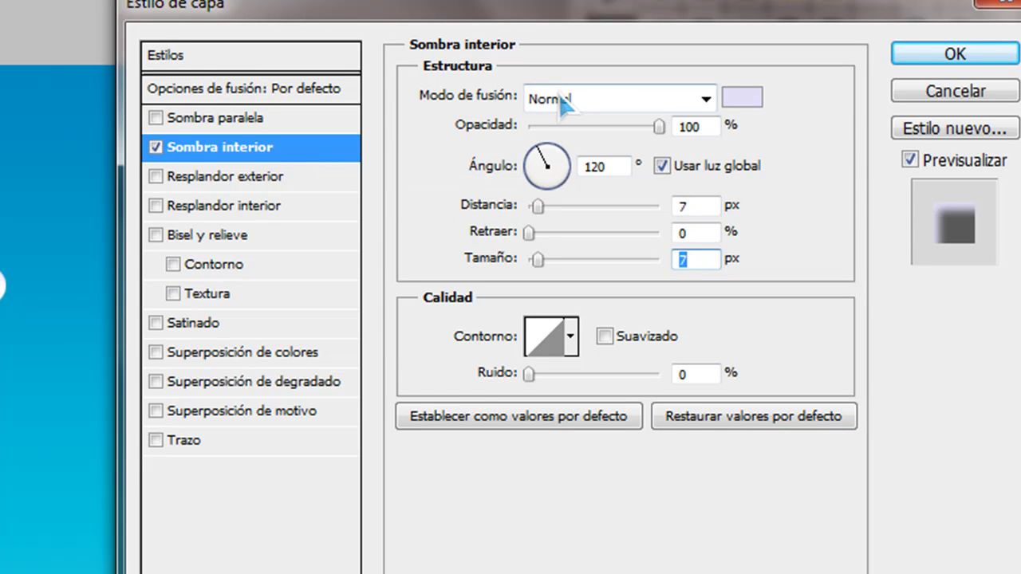
Set the inner shadow colour to pale lavender e0dcf5
left_click(743, 99)
left_click_drag(455, 435, 346, 437)
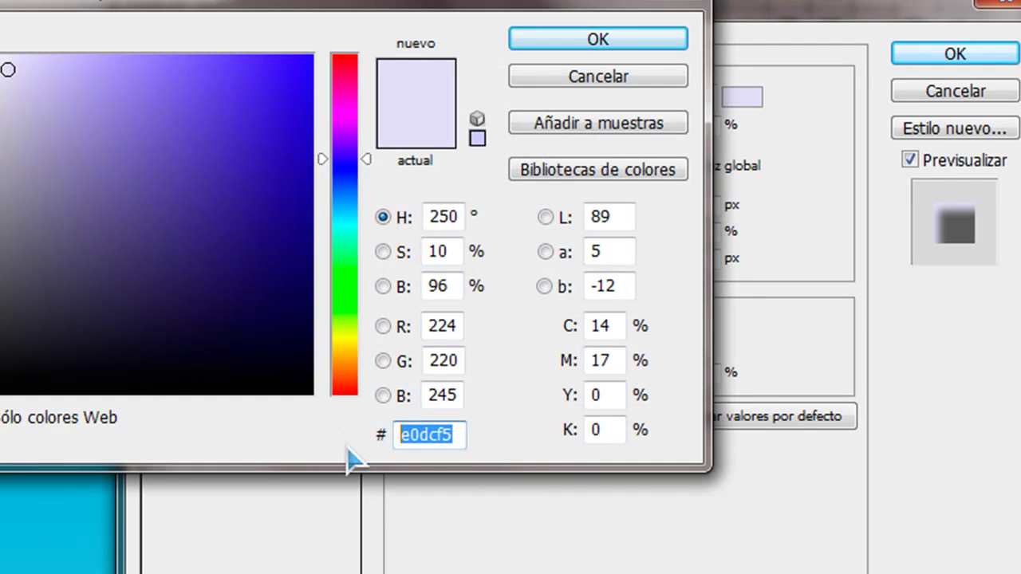
left_click(637, 46)
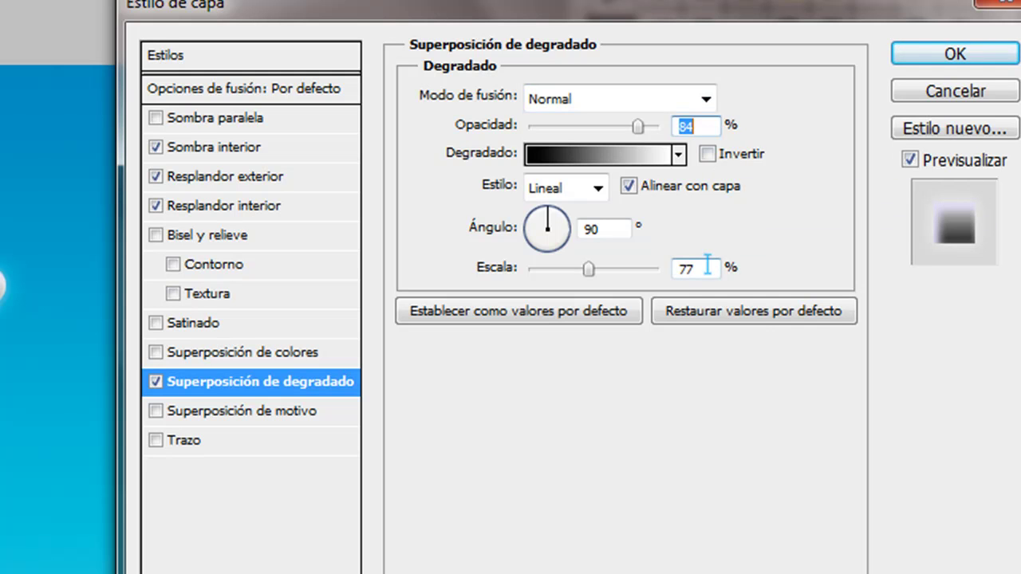
Set the gradient overlay's left stop to lavender e2dcf8, fading to white
left_click(620, 158)
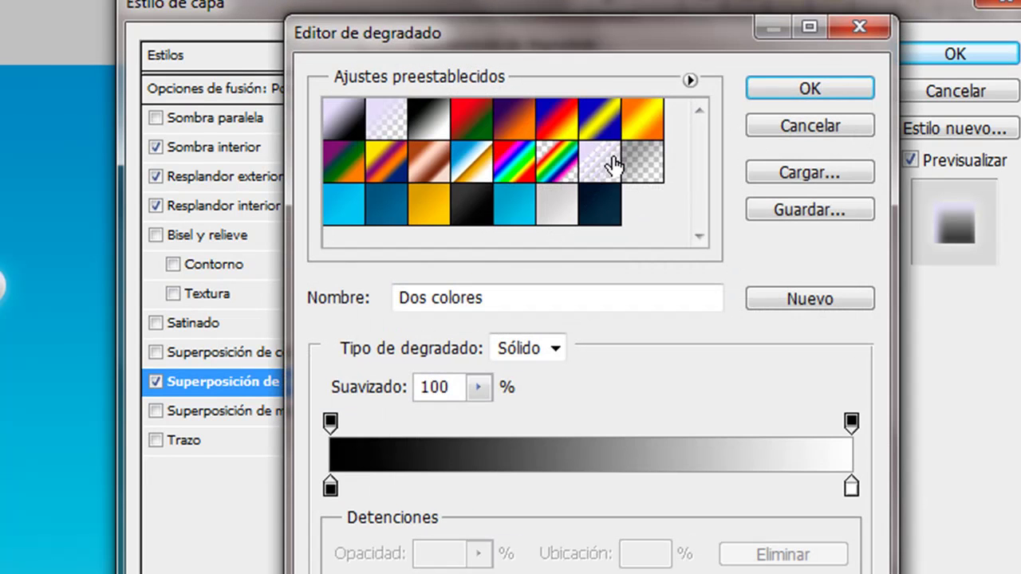
double_click(330, 485)
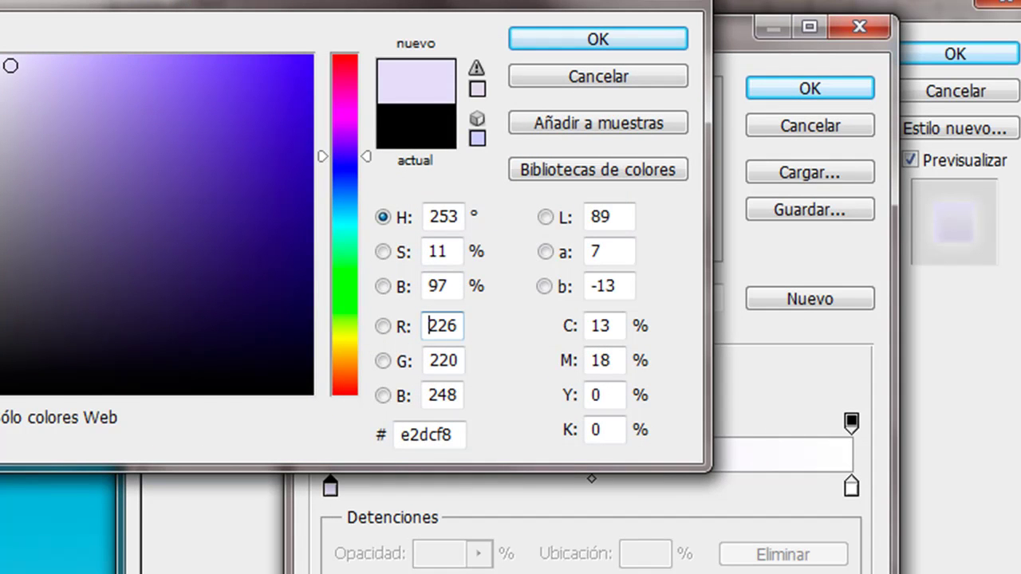
left_click(597, 44)
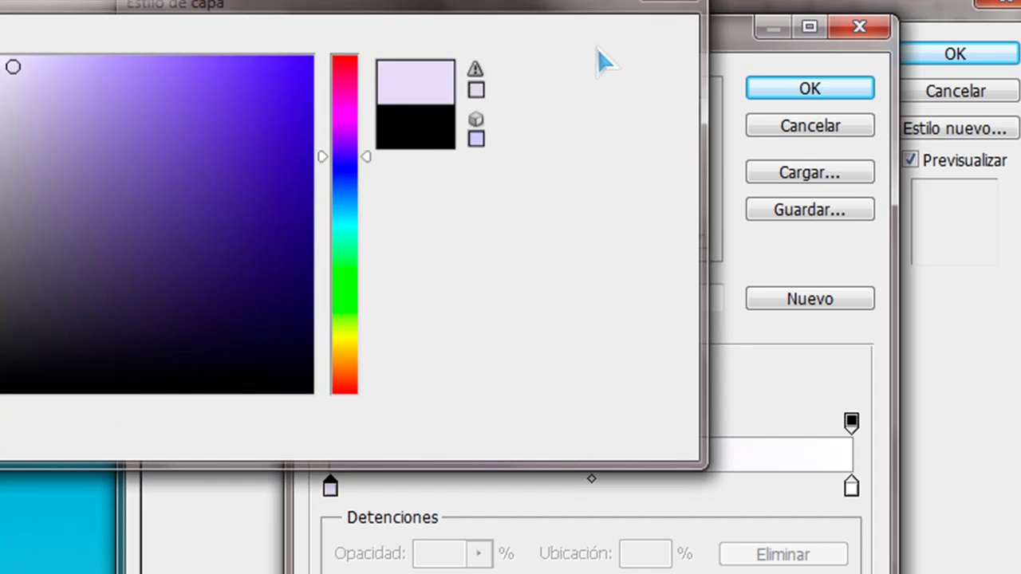
left_click(802, 90)
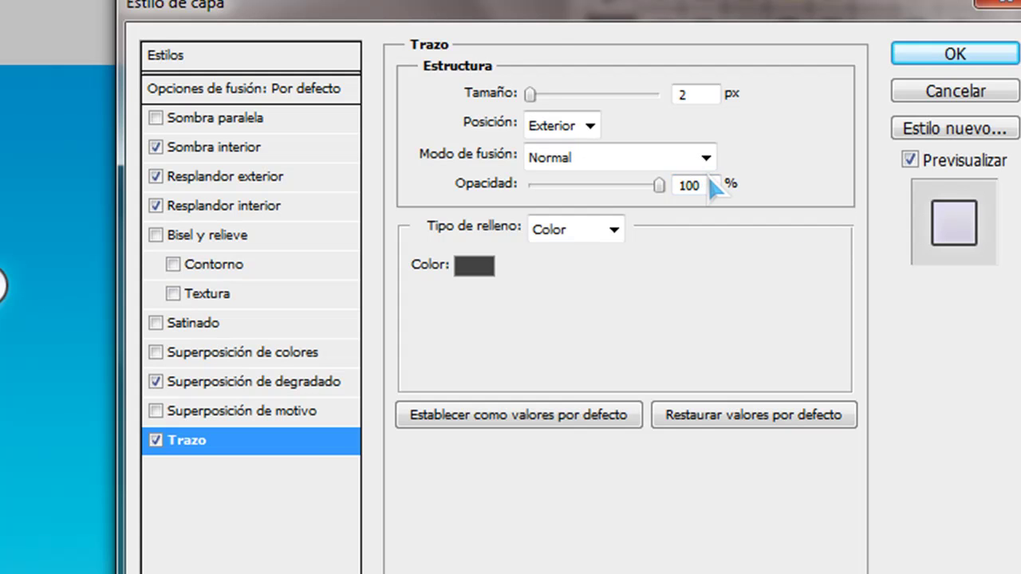
Set the stroke colour to dark grey 444444 and apply the layer style
left_click(473, 266)
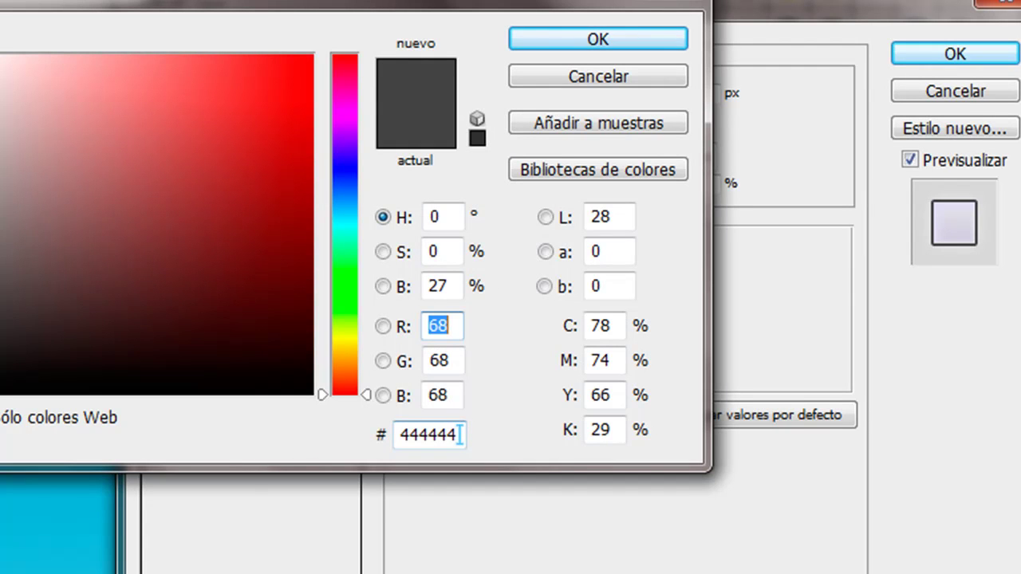
left_click_drag(460, 434, 353, 426)
left_click(600, 44)
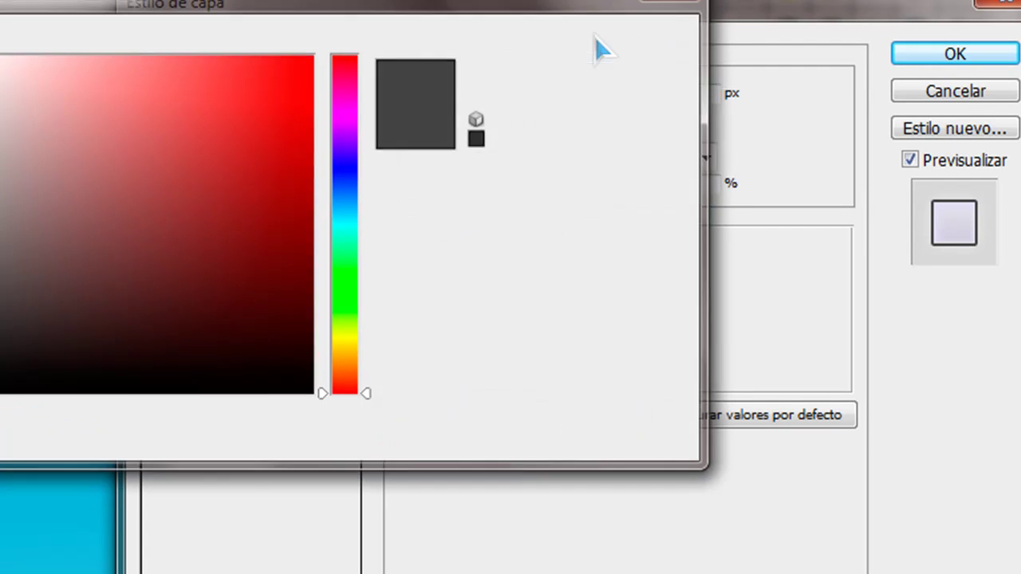
left_click(978, 54)
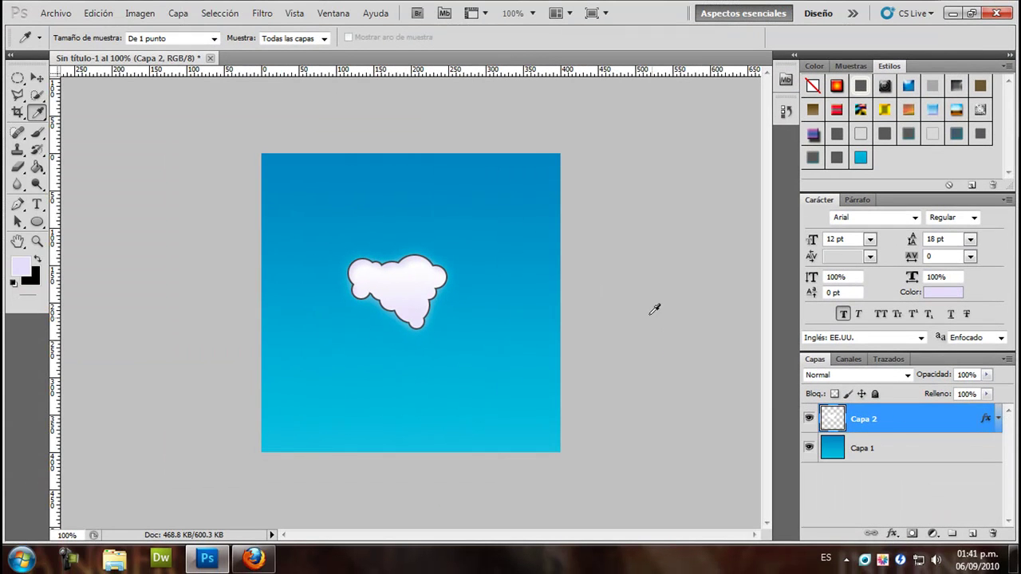
key("v")
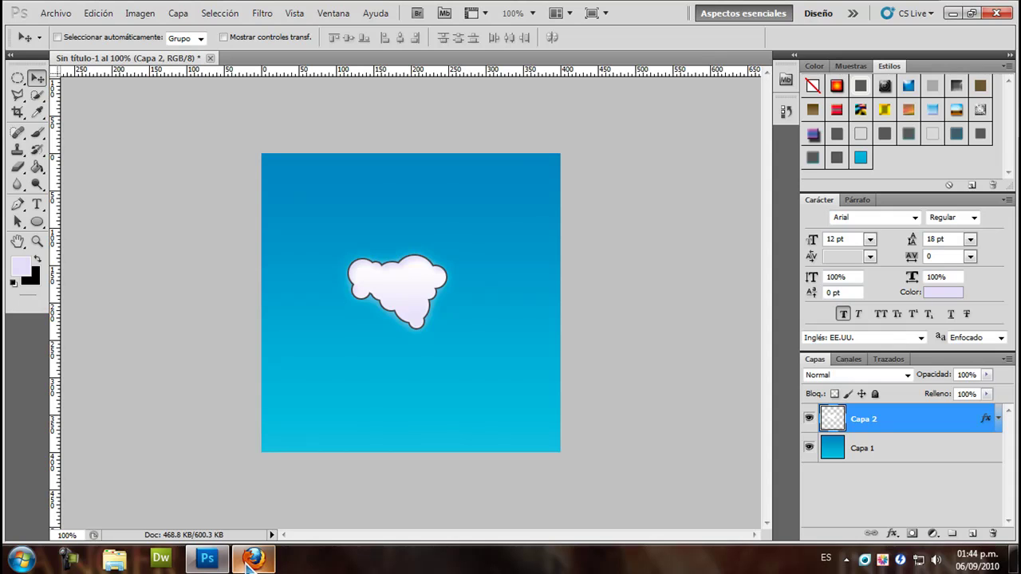
mouse_move(254, 558)
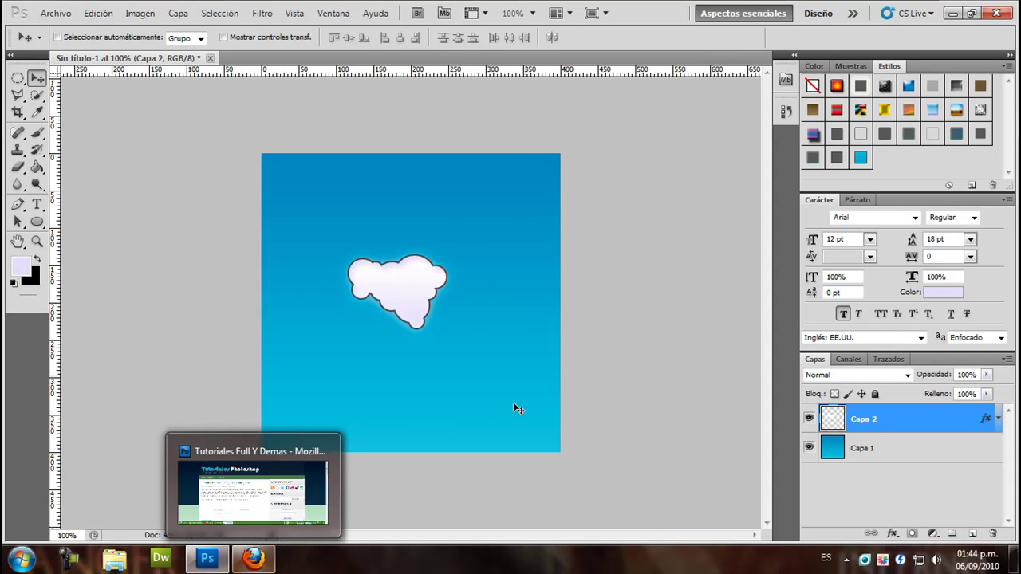
In Firefox, collapse the blog's Wibiya toolbar and clear the stray footer text selection
left_click(256, 562)
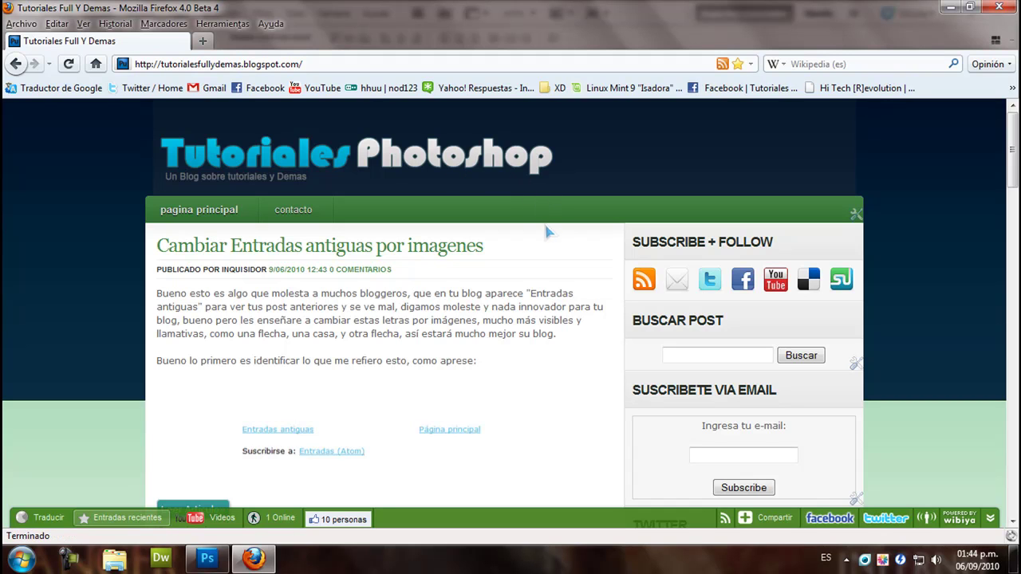
left_click(990, 519)
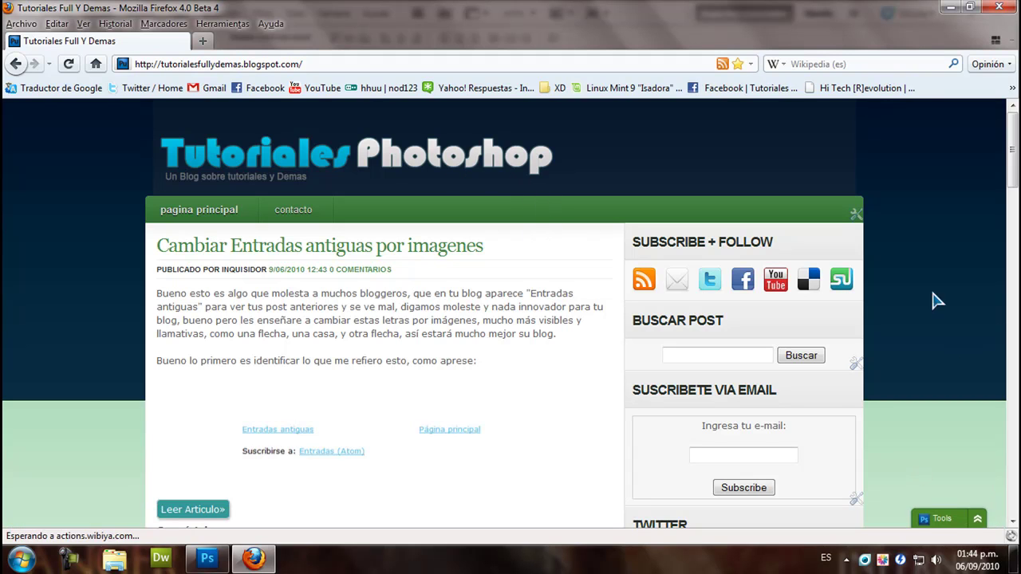
left_click_drag(1011, 152, 1011, 478)
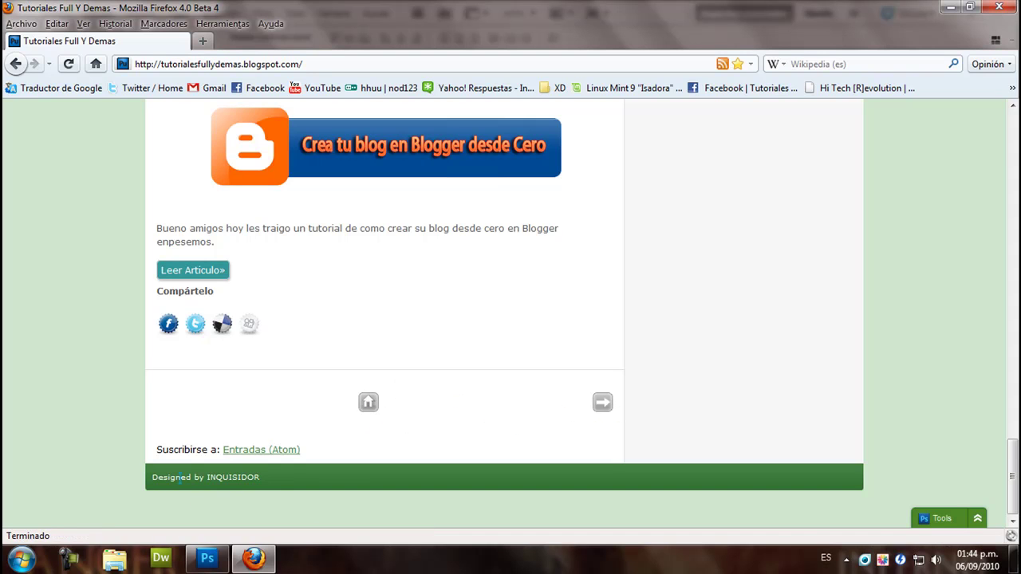
left_click_drag(215, 484, 279, 484)
left_click(280, 484)
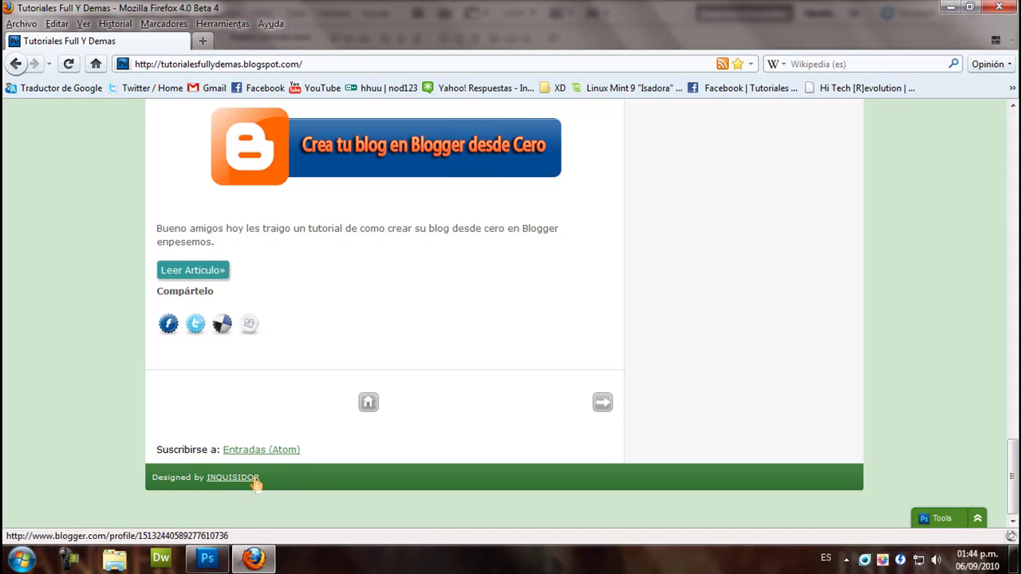
Scroll up through the blog posts back to the top of the homepage
scroll(211, 359, "up", 5)
scroll(219, 351, "up", 5)
scroll(226, 357, "up", 5)
scroll(224, 357, "up", 5)
scroll(227, 355, "up", 5)
scroll(231, 351, "up", 5)
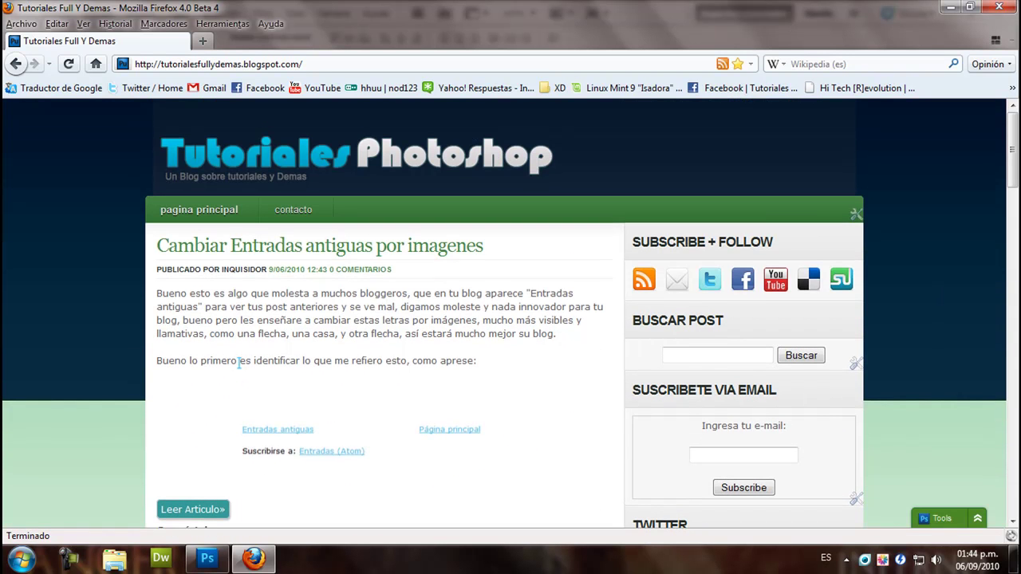
scroll(279, 295, "down", 2)
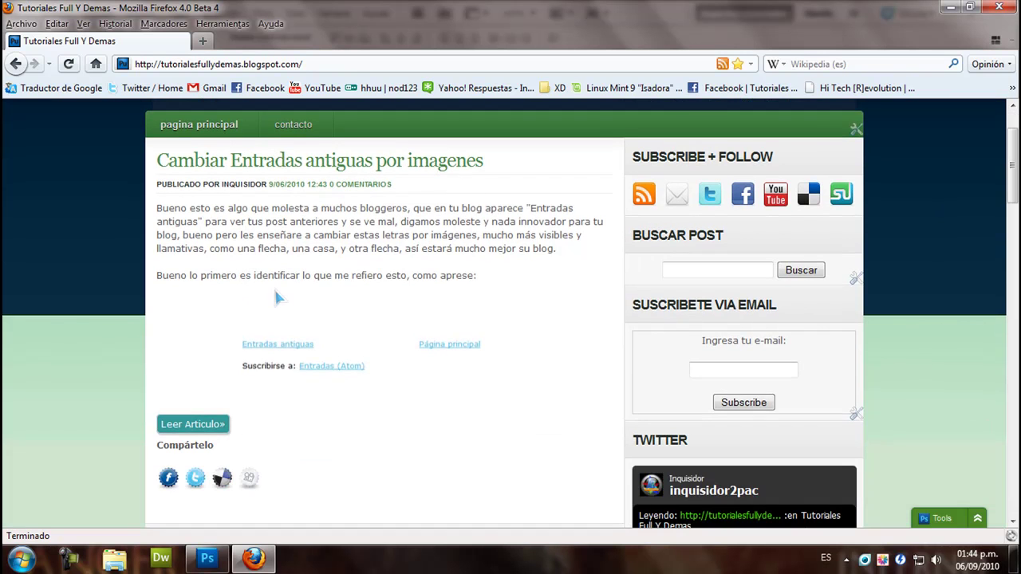
scroll(124, 295, "up", 2)
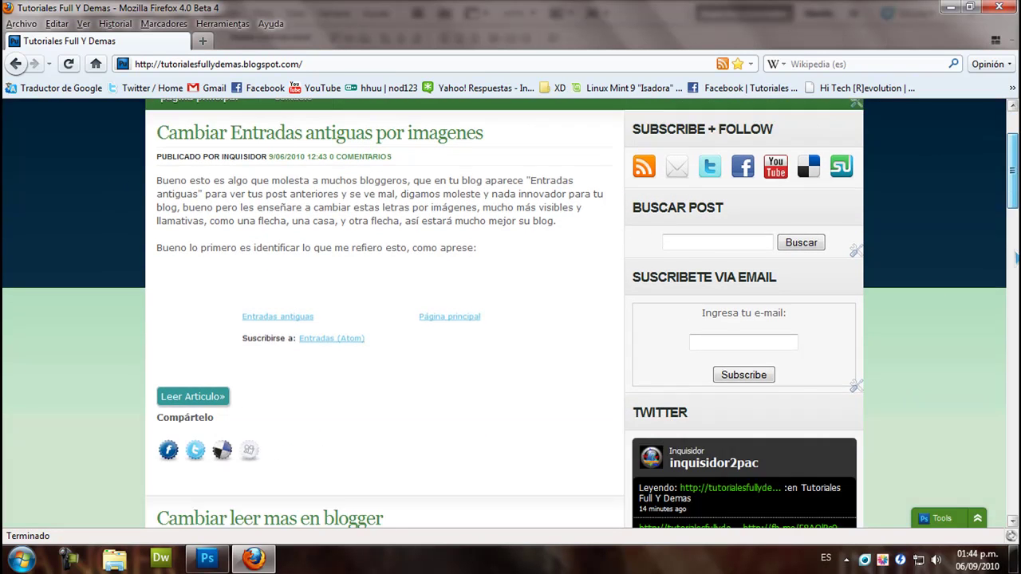
mouse_move(1011, 172)
left_mouse_down()
mouse_move(1011, 399)
mouse_move(1012, 175)
left_mouse_up()
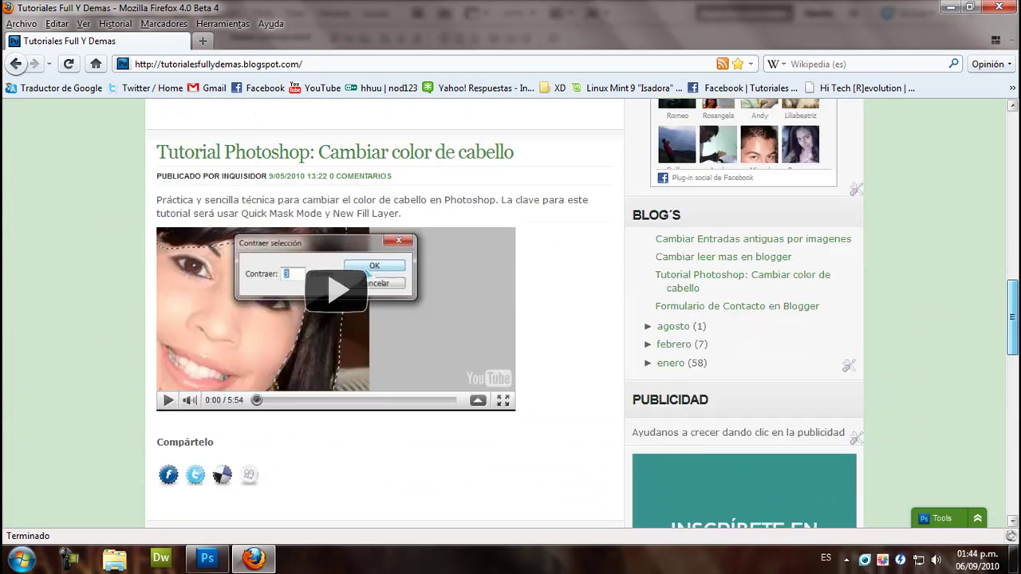
scroll(394, 236, "up", 3)
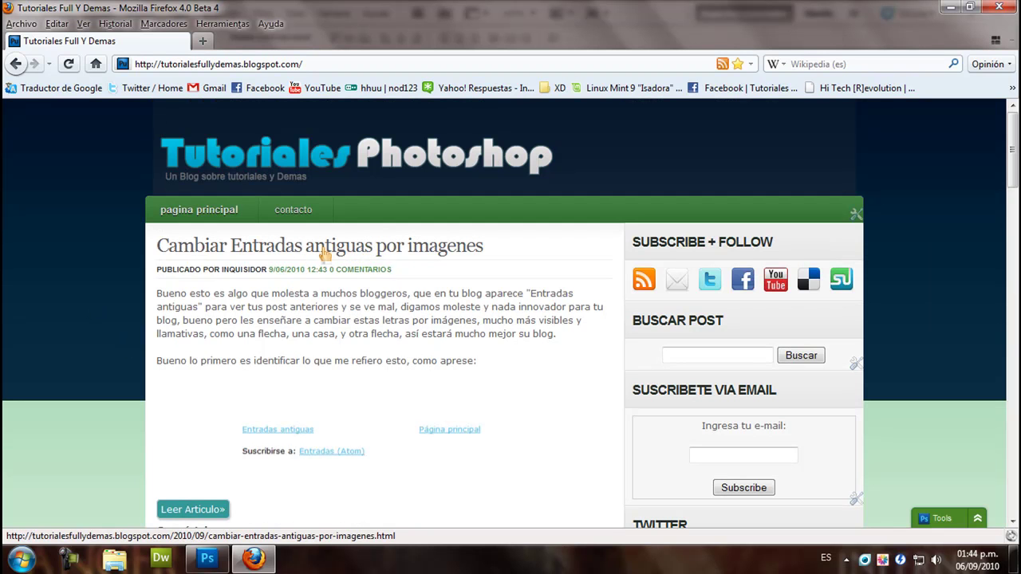
Skim up and down through the Tutoriales Full Y Demas blog posts
scroll(398, 315, "down", 9)
scroll(398, 315, "down", 13)
scroll(390, 351, "down", 16)
scroll(387, 354, "down", 2)
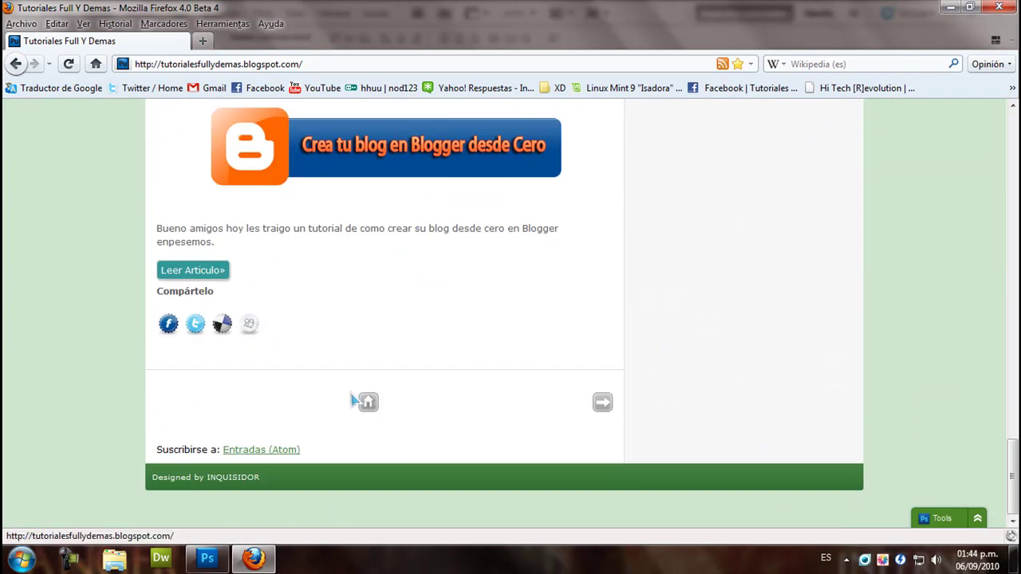
scroll(374, 399, "up", 14)
scroll(338, 396, "up", 14)
scroll(312, 392, "up", 11)
scroll(312, 391, "up", 3)
scroll(303, 375, "down", 4)
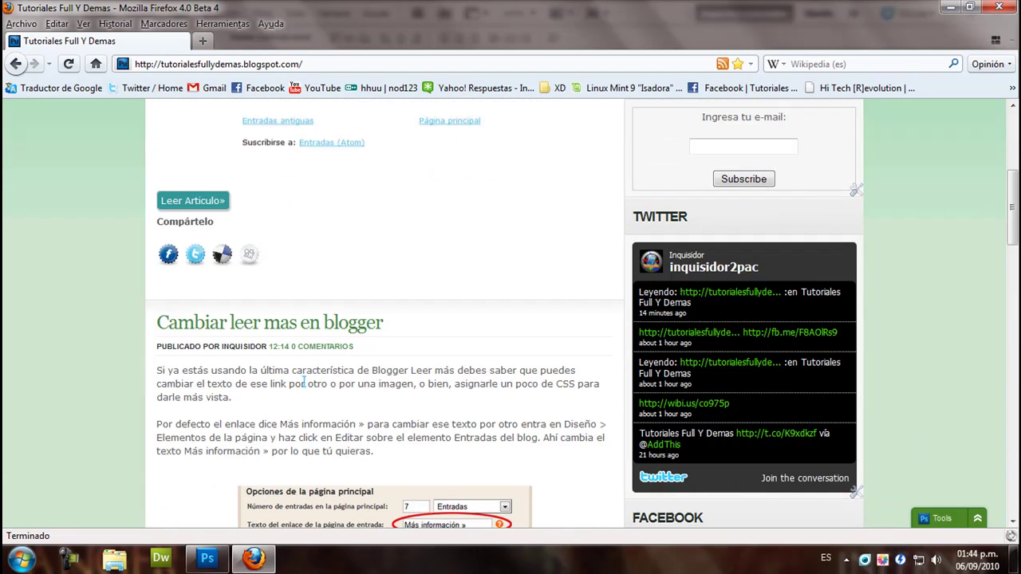
scroll(296, 356, "down", 5)
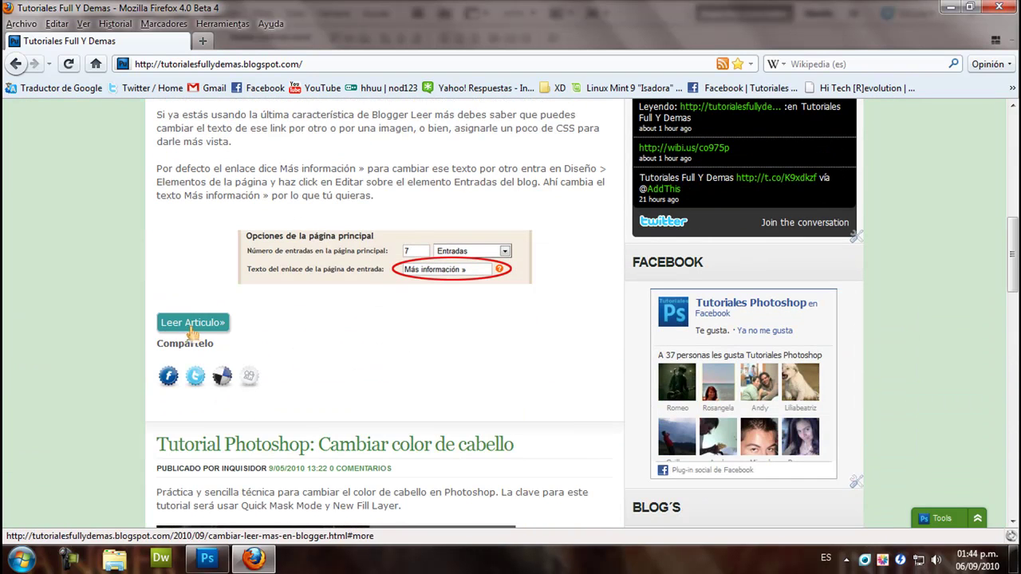
scroll(223, 331, "down", 5)
scroll(263, 315, "down", 4)
scroll(307, 297, "down", 3)
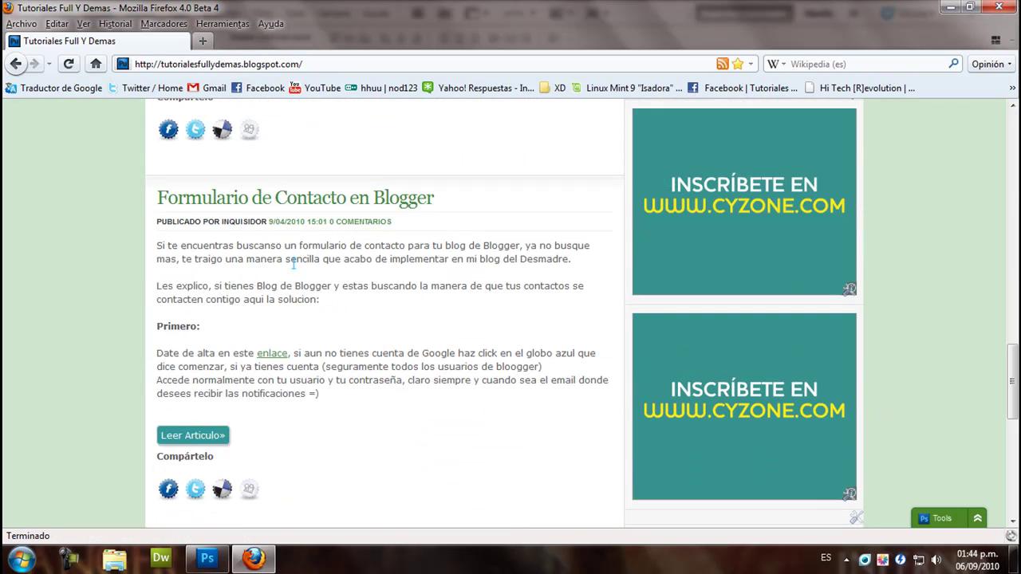
scroll(337, 296, "up", 2)
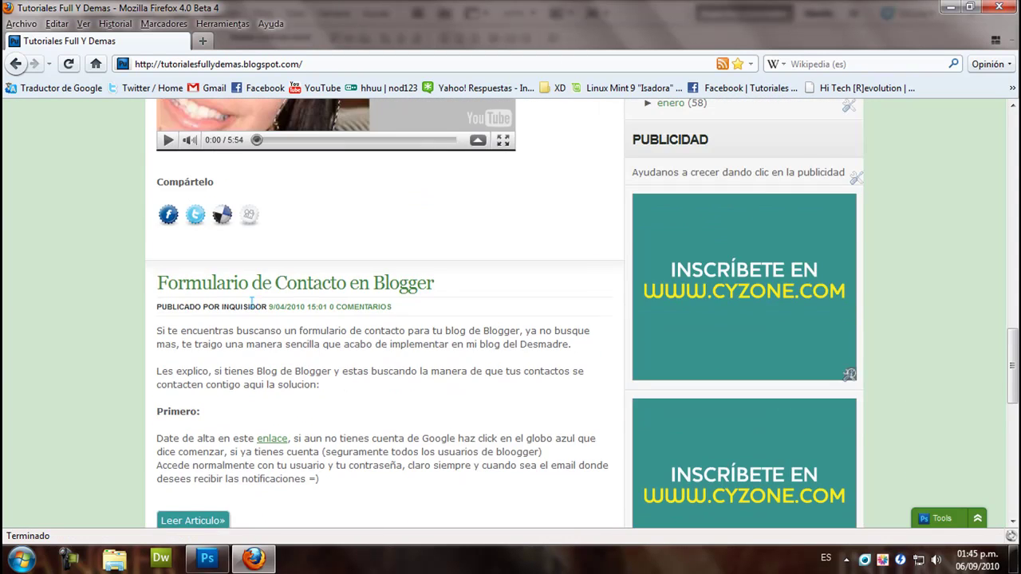
scroll(343, 302, "down", 10)
scroll(349, 305, "up", 10)
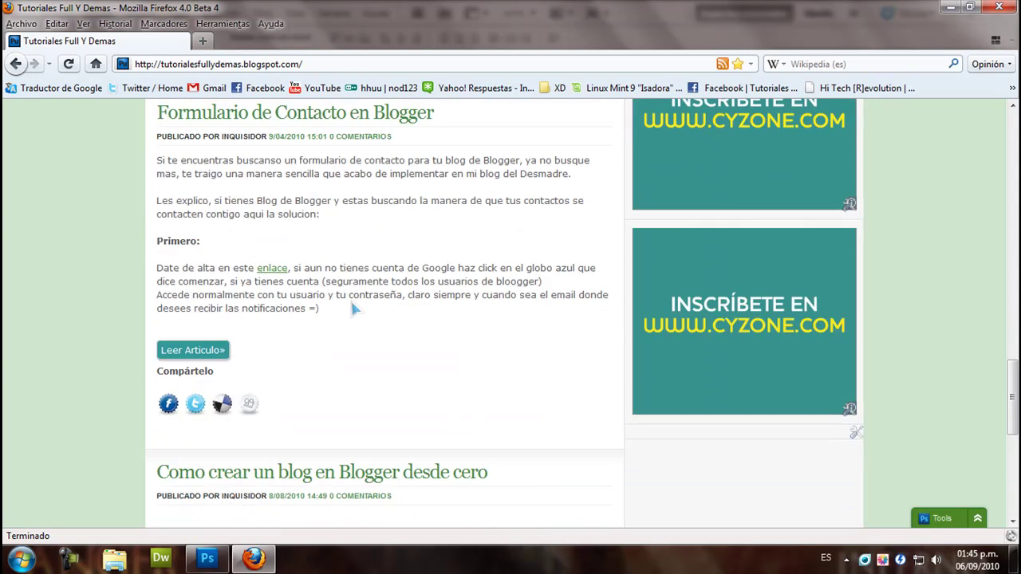
scroll(766, 446, "up", 3)
scroll(731, 415, "up", 2)
scroll(731, 413, "down", 2)
scroll(737, 335, "down", 3)
scroll(742, 332, "up", 3)
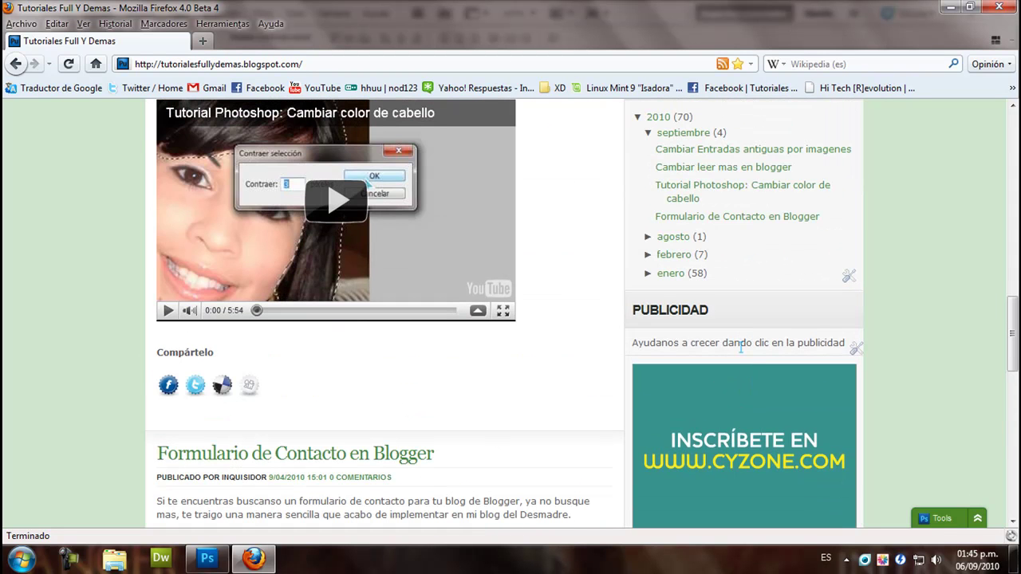
scroll(750, 416, "up", 2)
scroll(746, 399, "up", 3)
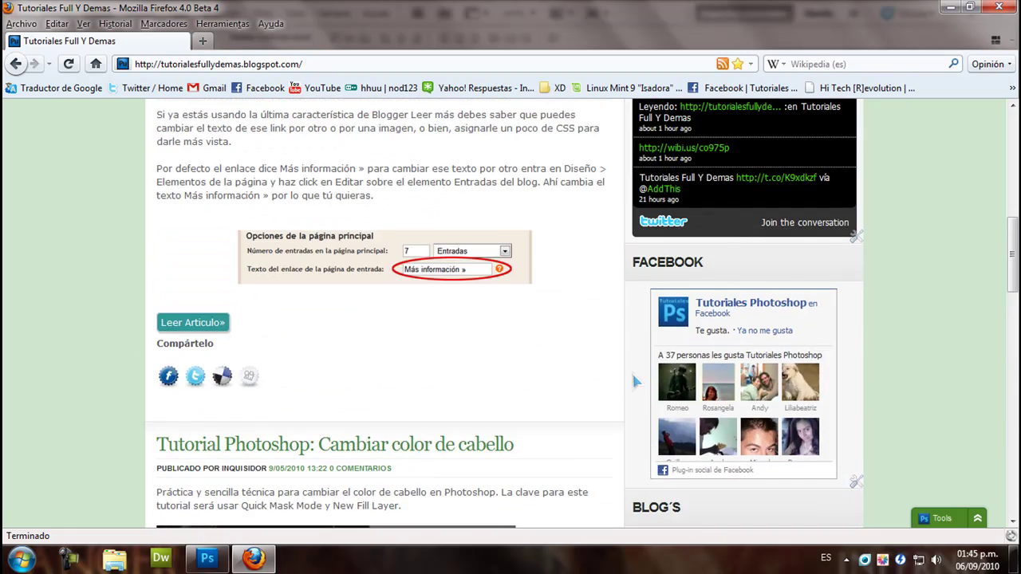
scroll(718, 367, "down", 3)
scroll(541, 256, "up", 1)
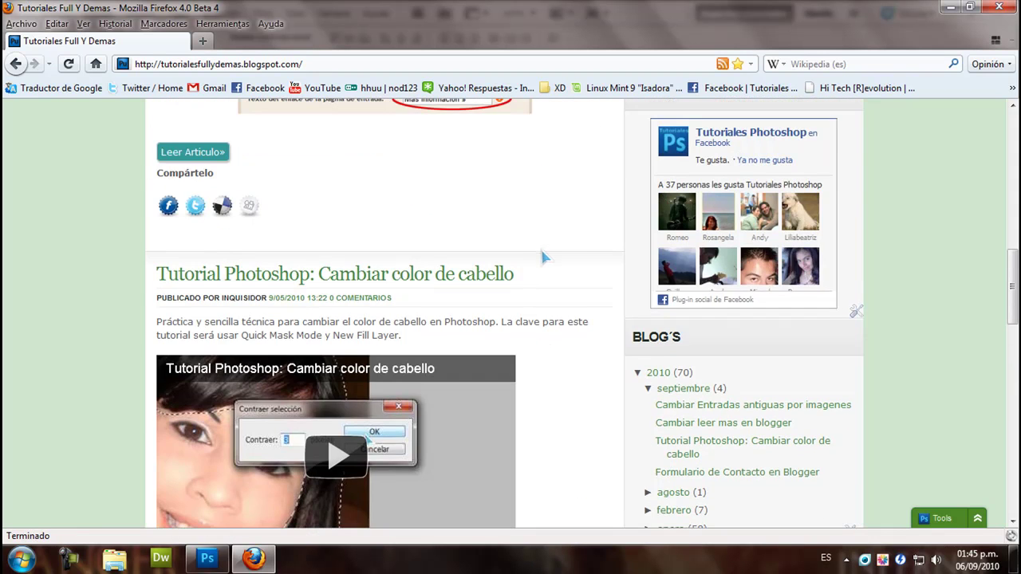
scroll(590, 287, "up", 1)
scroll(618, 299, "up", 2)
scroll(634, 307, "up", 3)
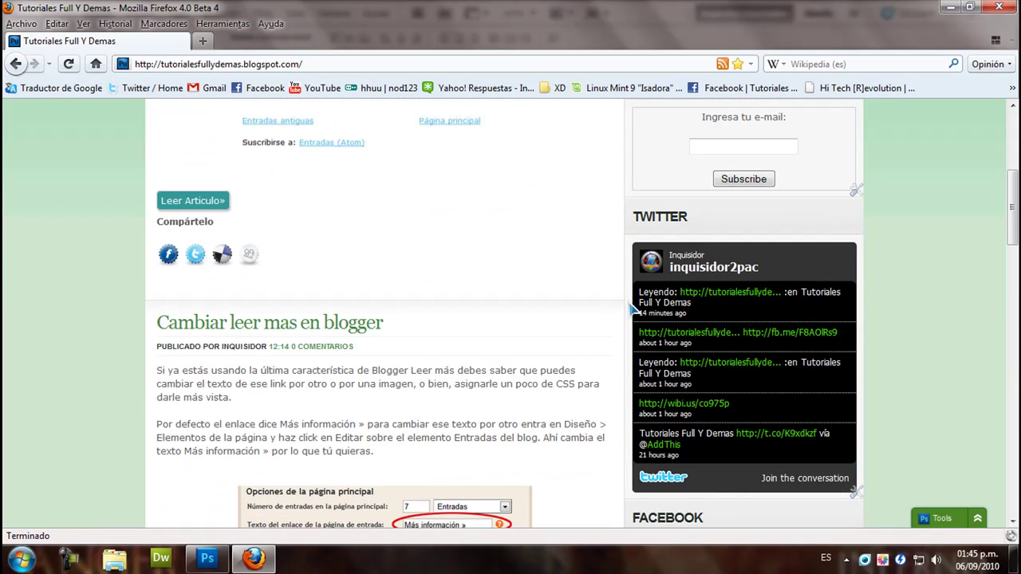
scroll(693, 319, "down", 4)
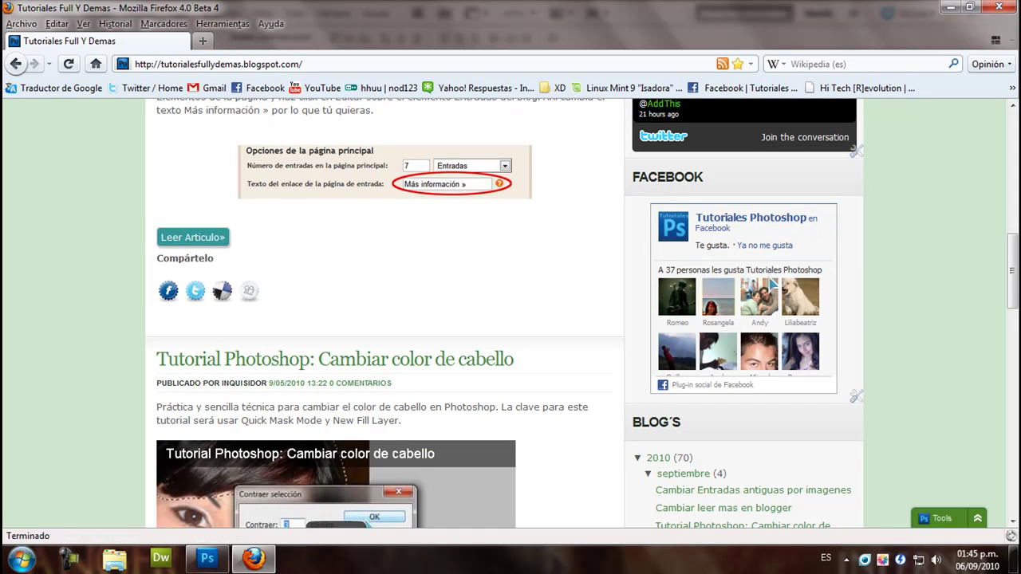
Return to the page top and expand the Wibiya toolbar from its collapsed Tools tab
scroll(706, 319, "up", 4)
scroll(706, 319, "up", 4)
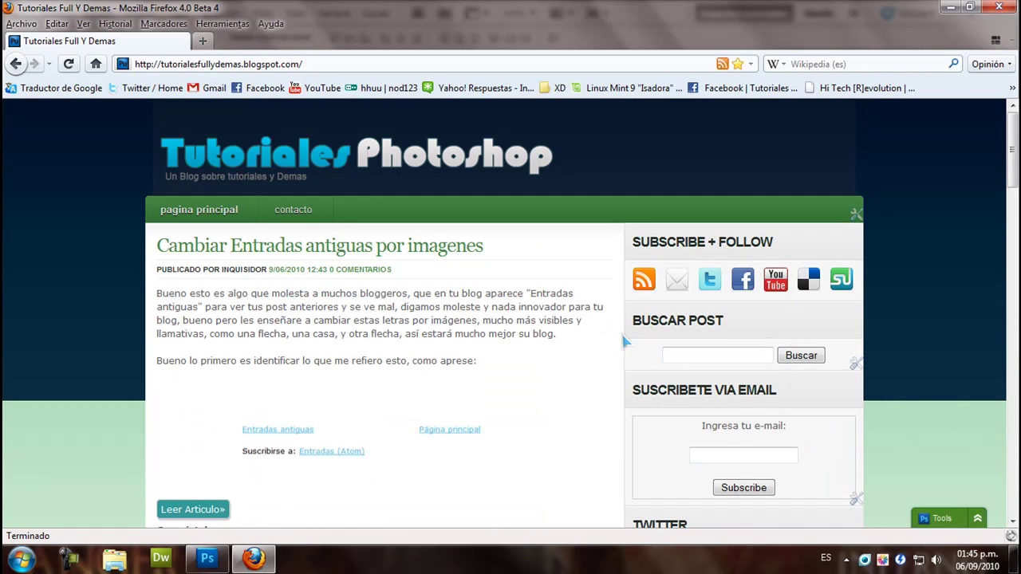
left_click(976, 518)
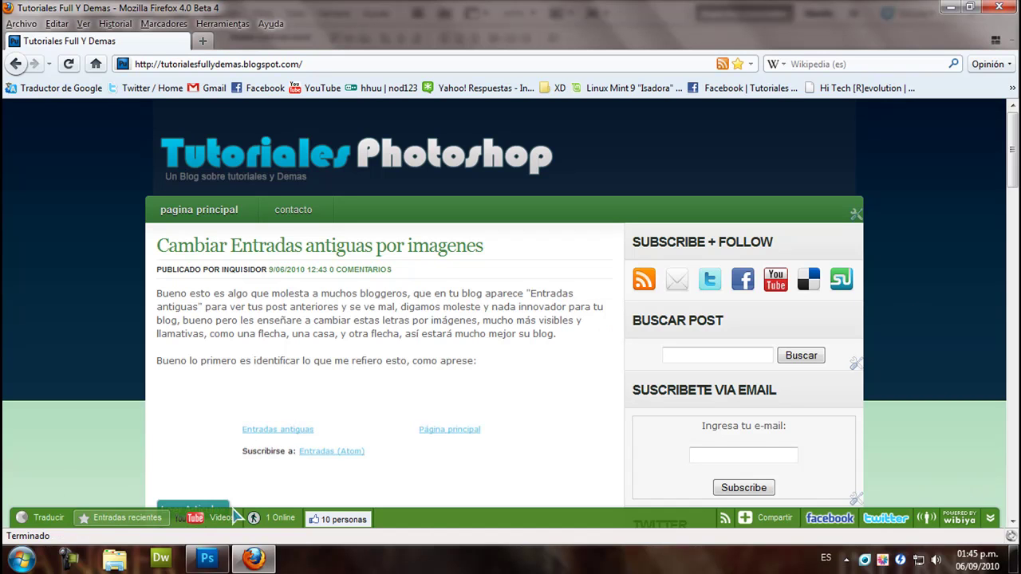
left_click(293, 218)
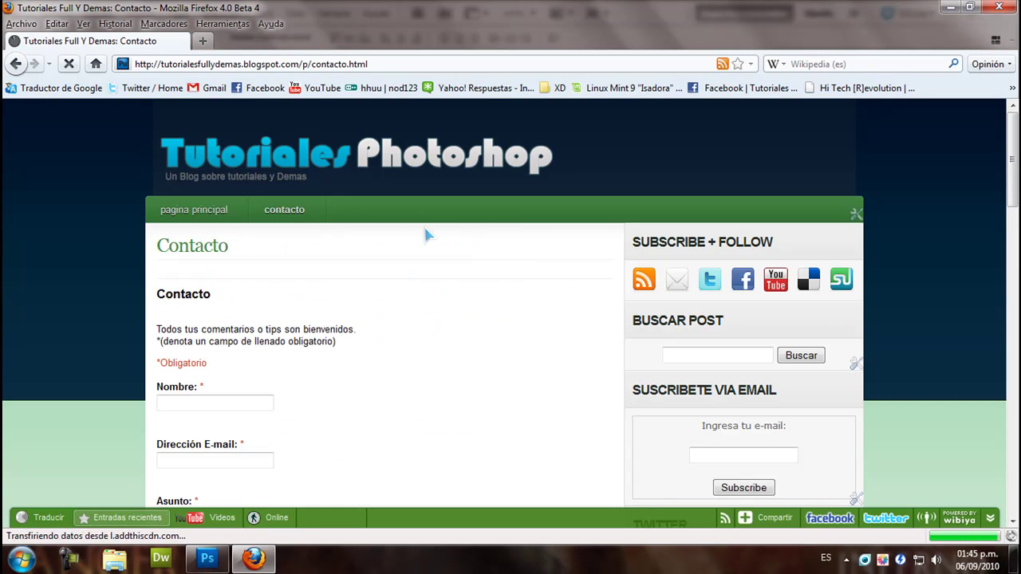
scroll(534, 288, "down", 2)
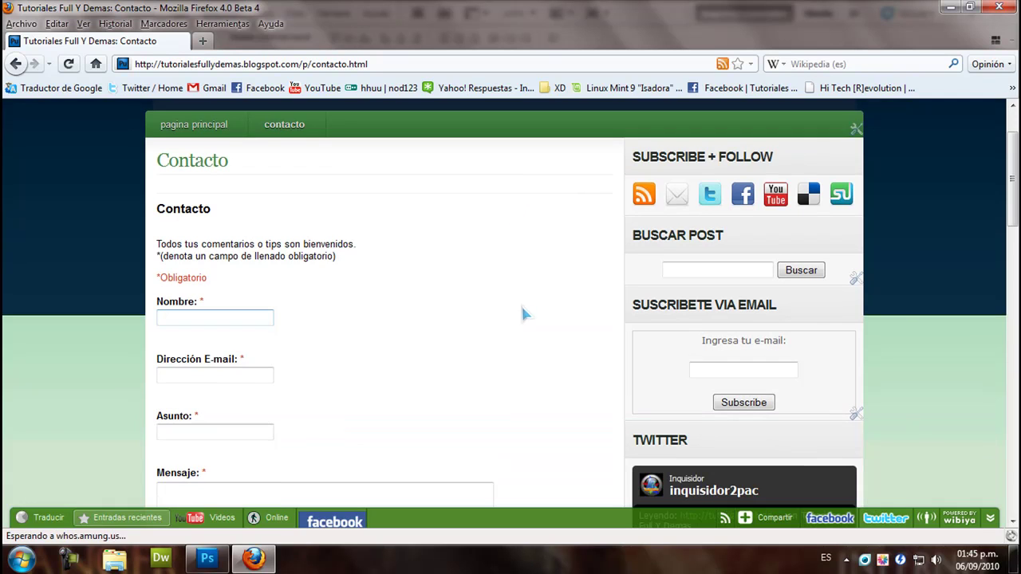
scroll(524, 314, "down", 2)
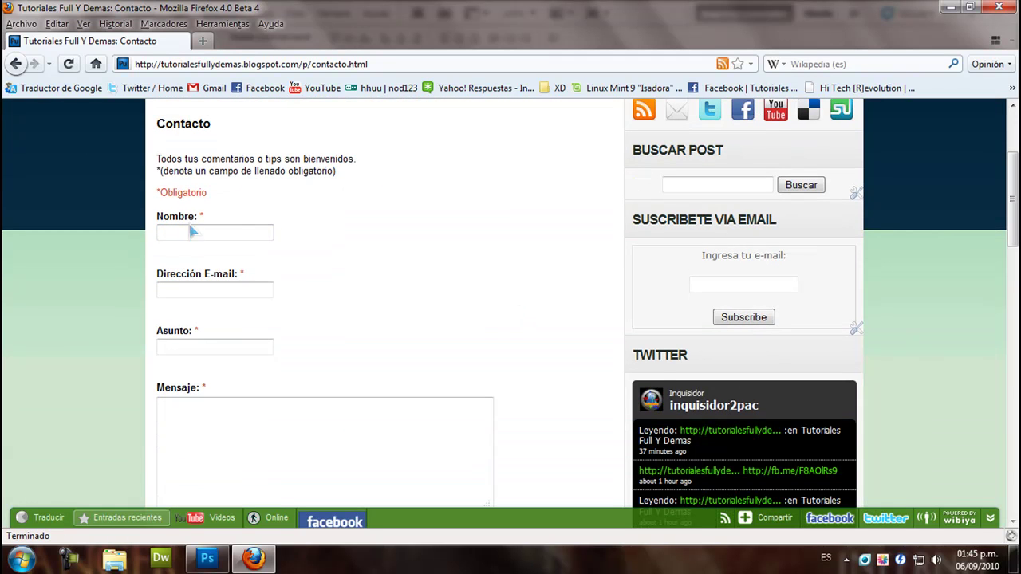
scroll(518, 277, "down", 4)
scroll(519, 280, "down", 2)
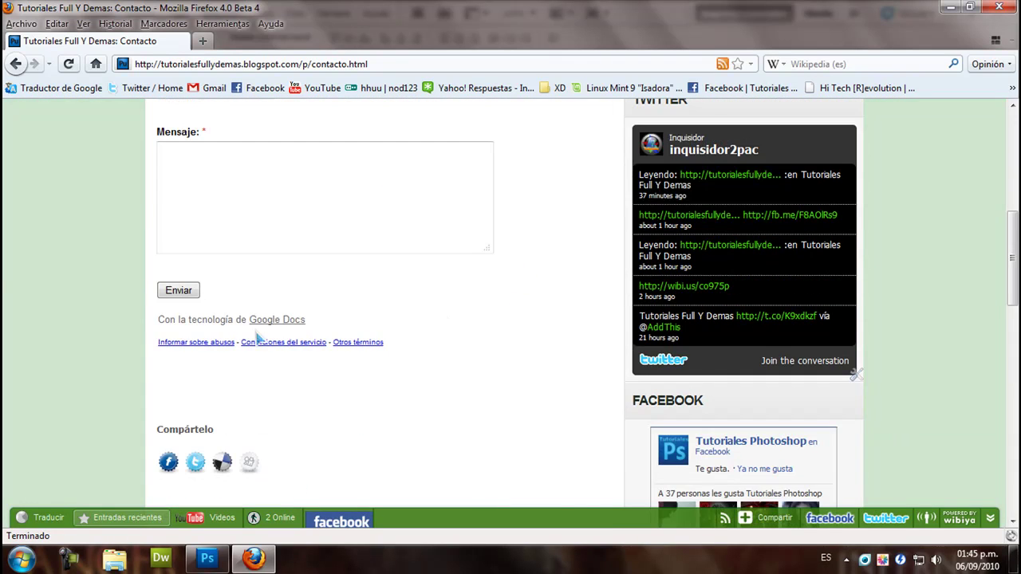
scroll(205, 337, "up", 6)
scroll(237, 332, "down", 4)
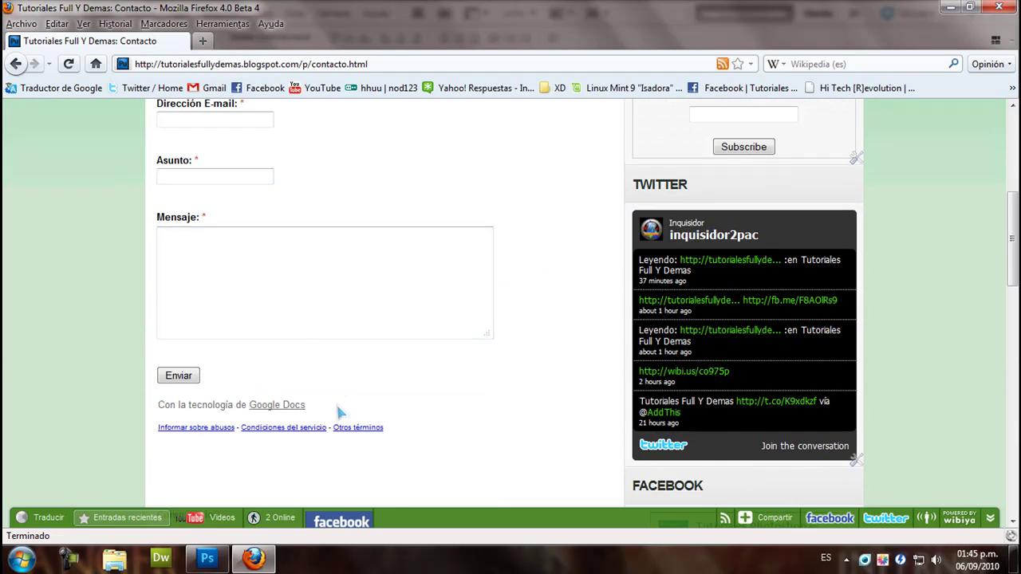
scroll(322, 375, "down", 4)
scroll(232, 373, "down", 2)
scroll(580, 392, "up", 15)
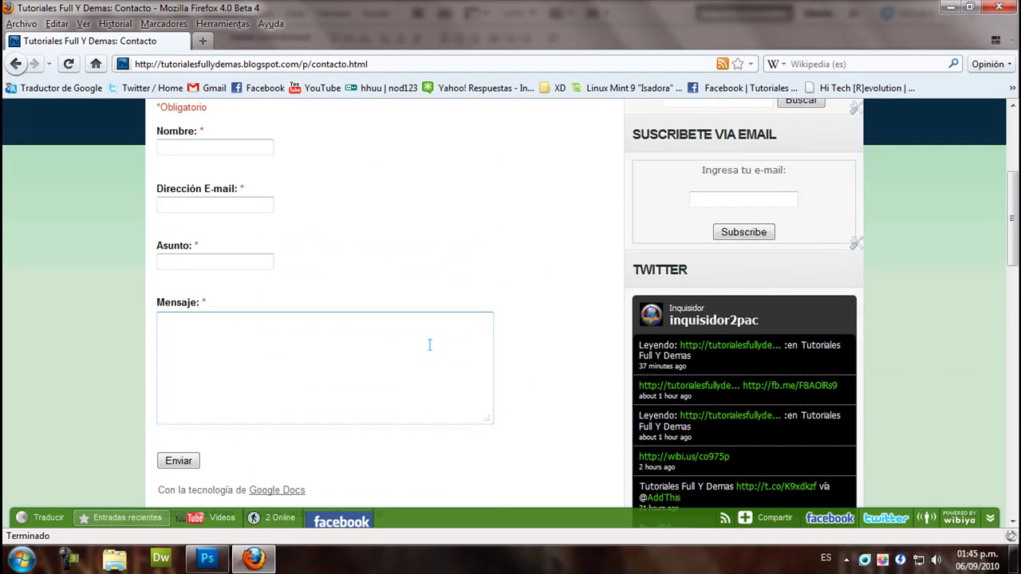
left_click(187, 209)
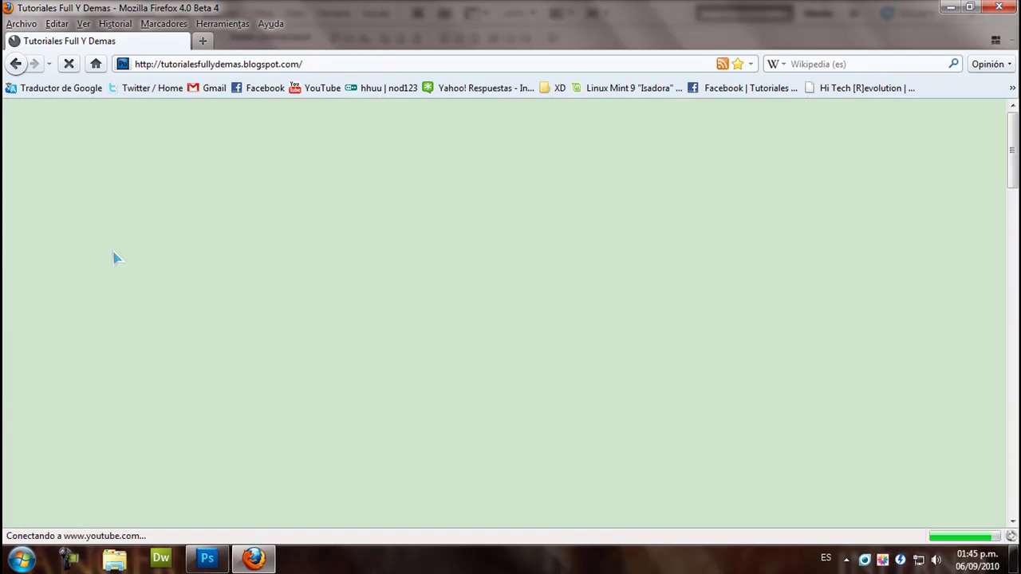